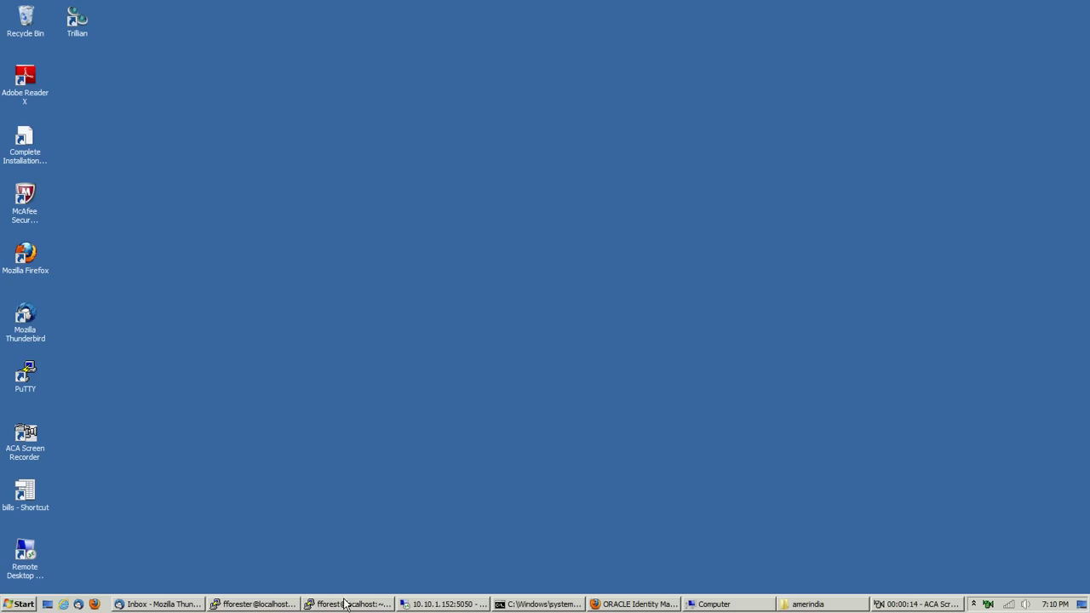
# Sign in to Oracle Identity Manager with the administrator login and password
pyautogui.click(634, 604)
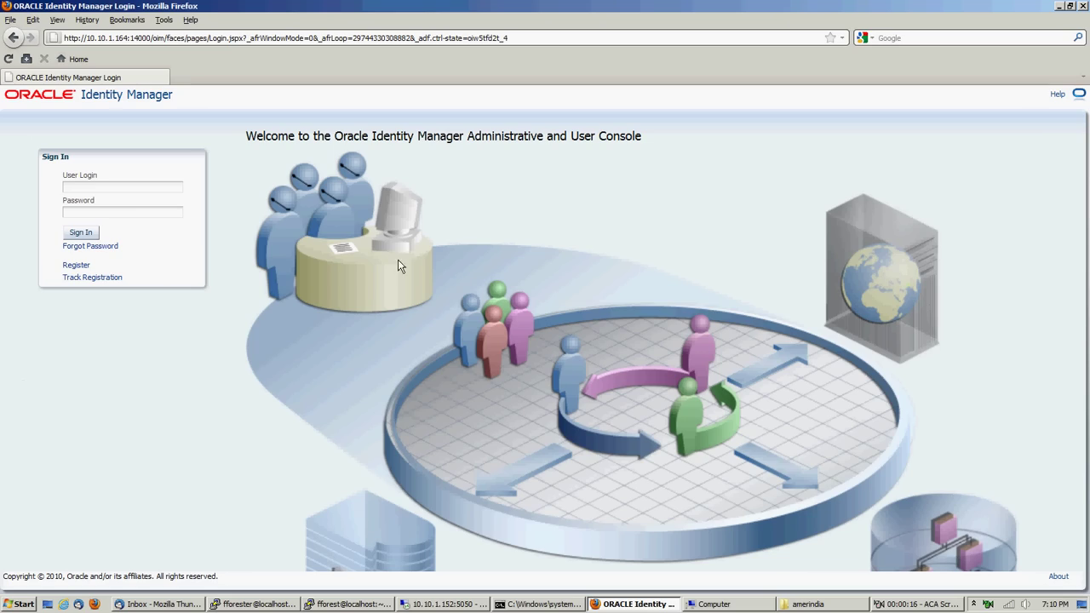
pyautogui.write('x')
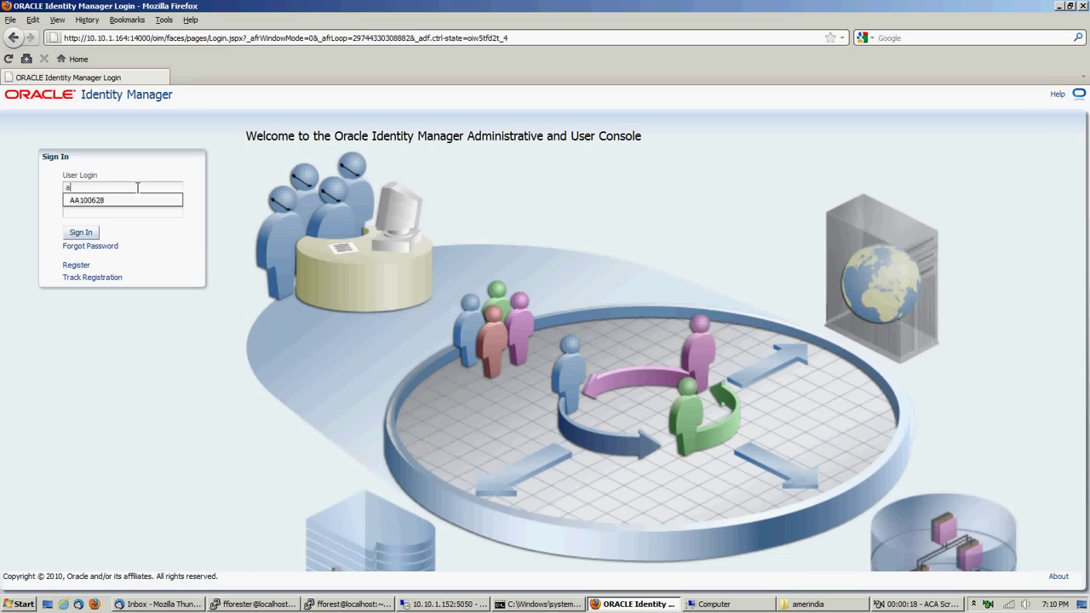
pyautogui.press('BackSpace')
pyautogui.write('xelsysadmWelcome1')
pyautogui.press('Return')
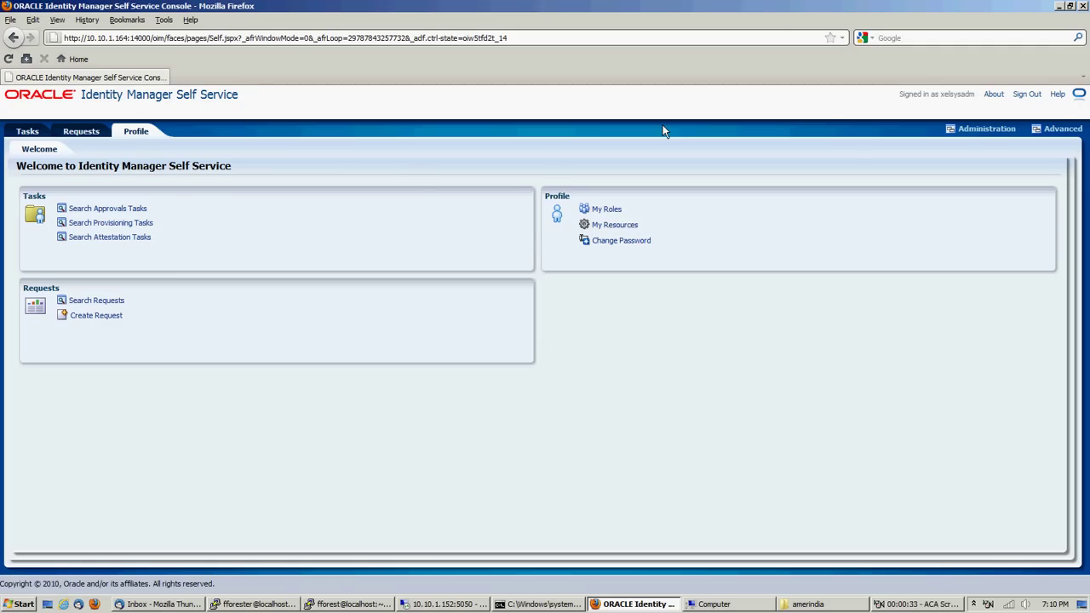
# Open the AIBenificiaryManagerRL policy from the Policies list and clear its Approval Process value
pyautogui.click(1060, 128)
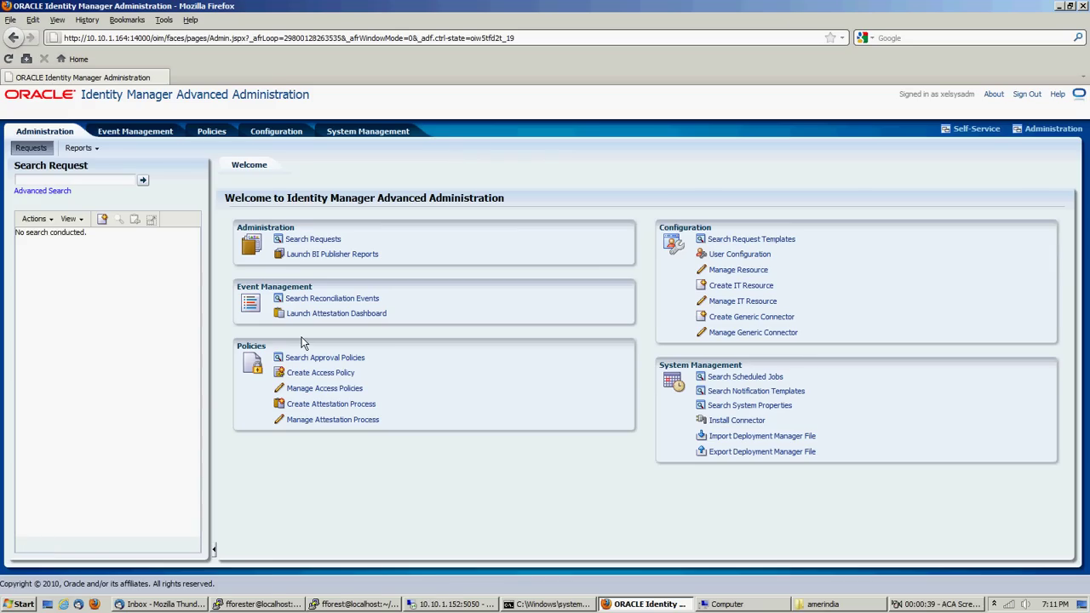
pyautogui.click(303, 362)
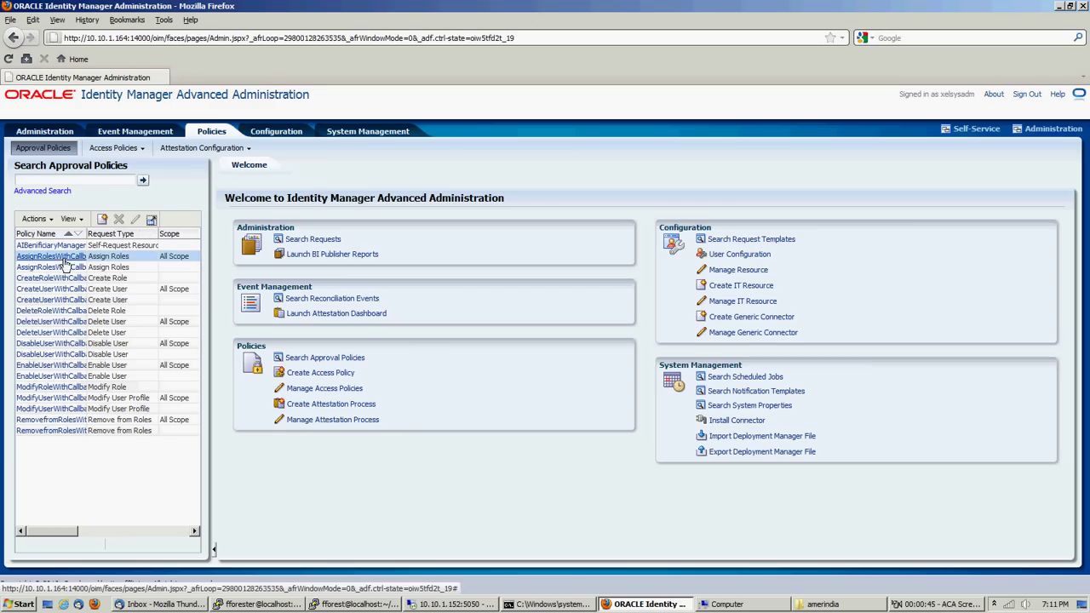
pyautogui.moveTo(87, 238); pyautogui.dragTo(120, 239)
pyautogui.click(57, 246)
pyautogui.click(57, 246)
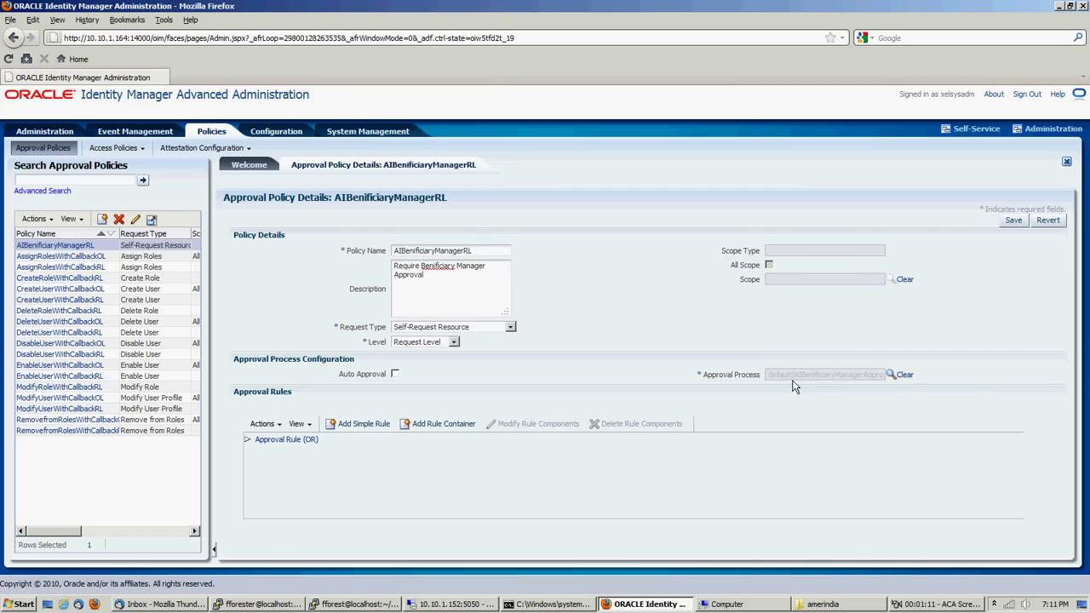
pyautogui.click(906, 378)
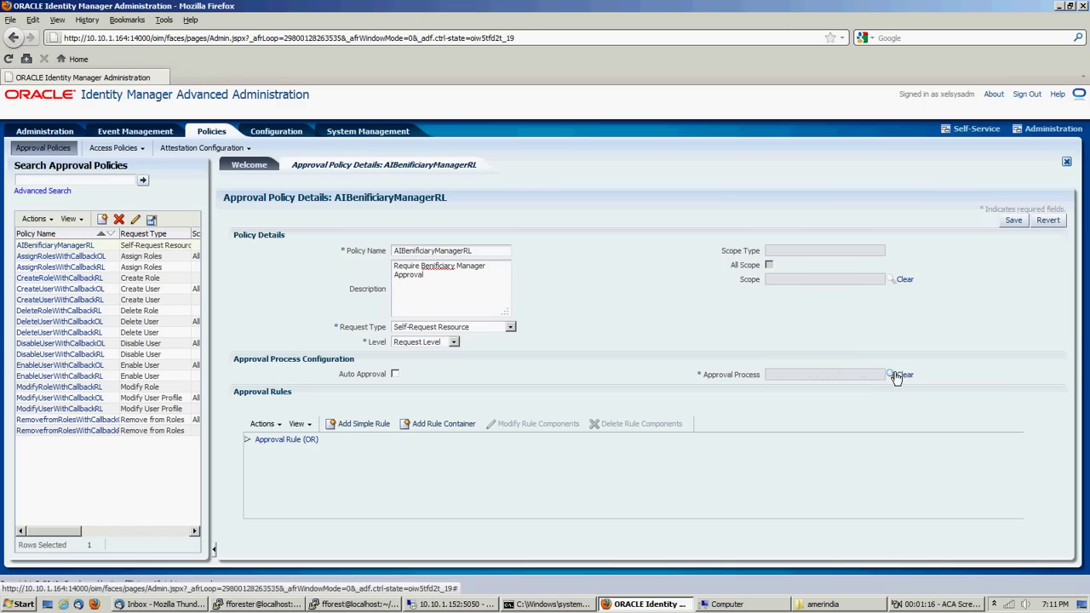
# Search approval processes and choose default/AIBenificiaryManagerApproval!1.0 for the policy
pyautogui.click(892, 374)
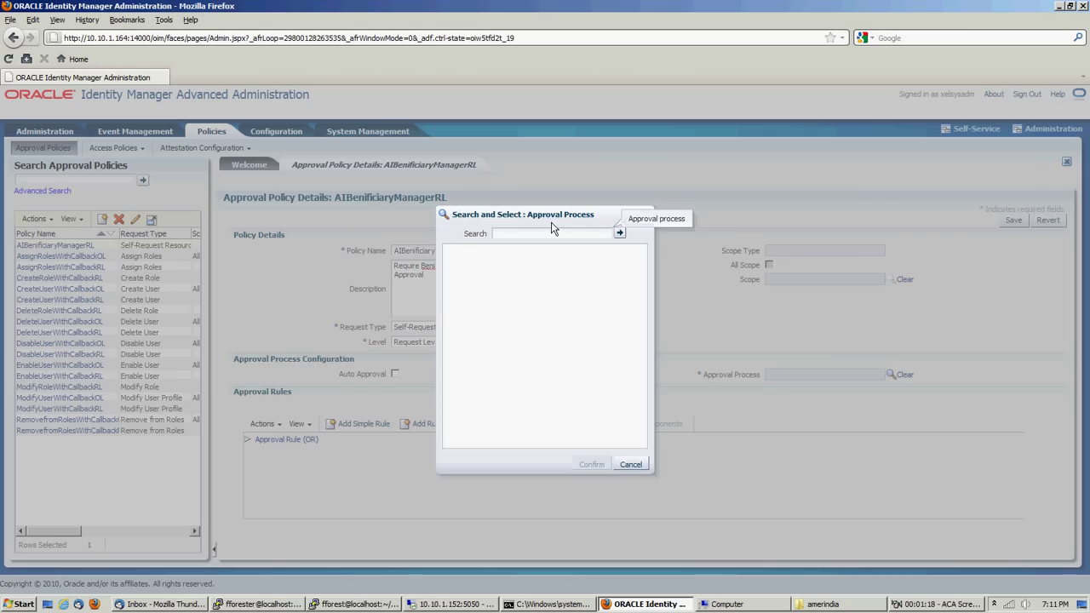
pyautogui.click(619, 234)
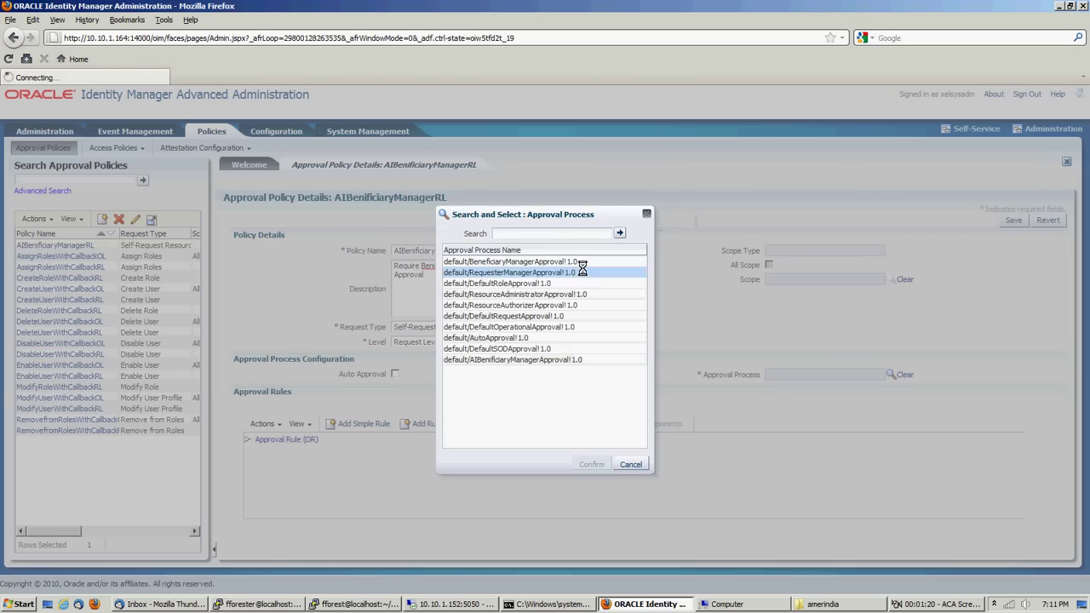
pyautogui.click(490, 367)
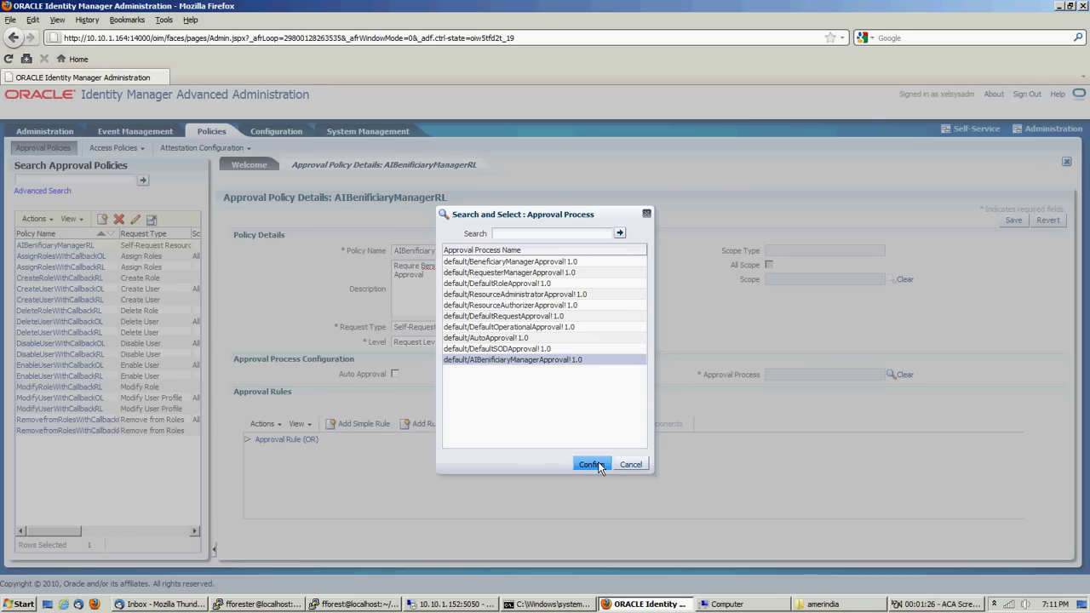
pyautogui.click(594, 465)
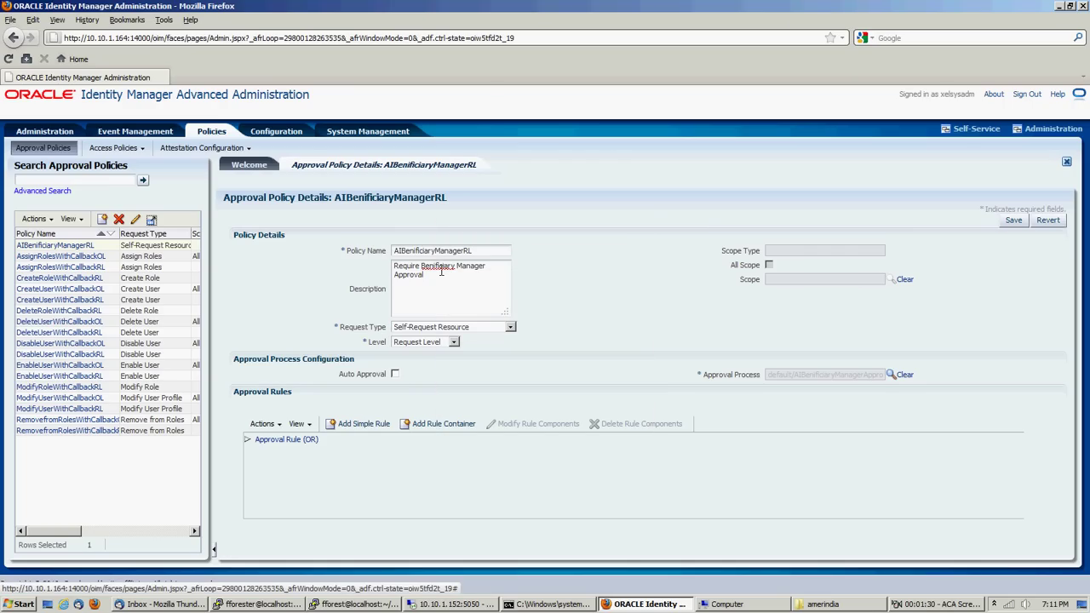
# Rename the policy to AIBenificiaryManagerApprovalRL and expand the Approval Rule (OR) condition
pyautogui.click(486, 251)
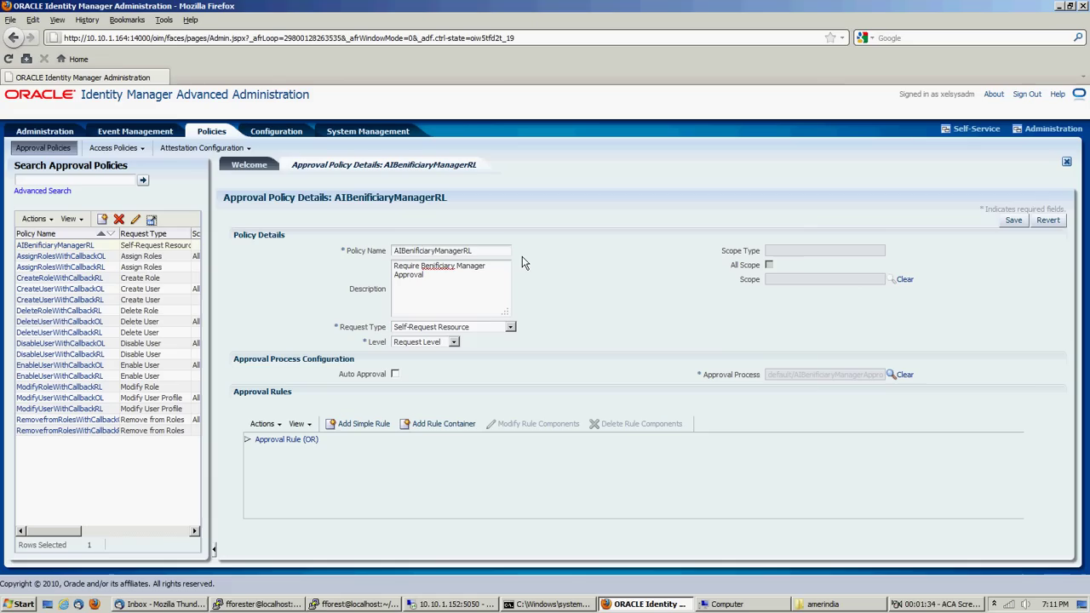
pyautogui.write('proval')
pyautogui.click(247, 439)
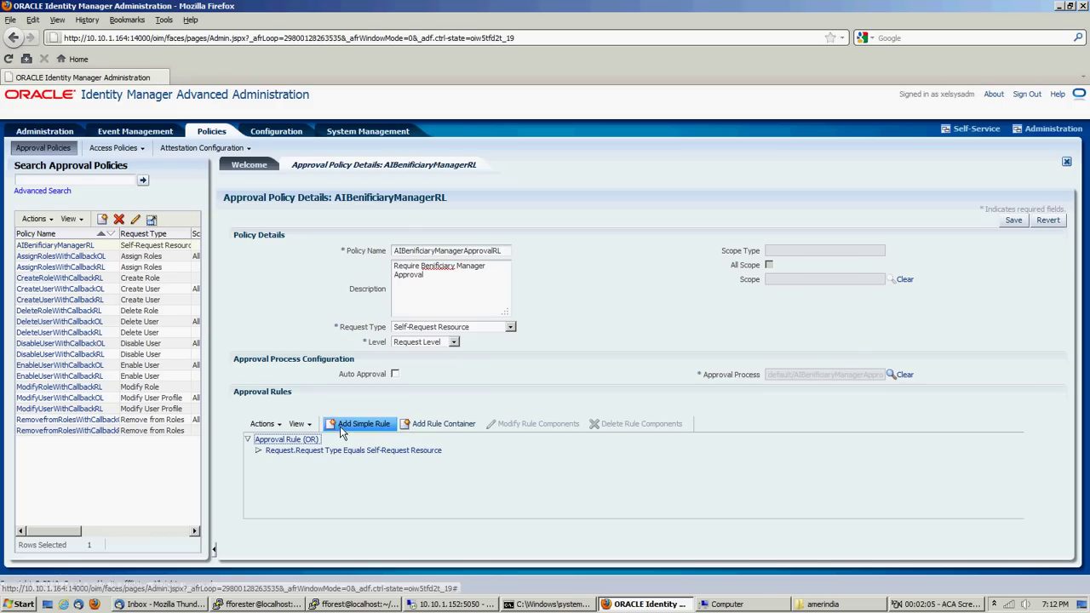
pyautogui.click(349, 452)
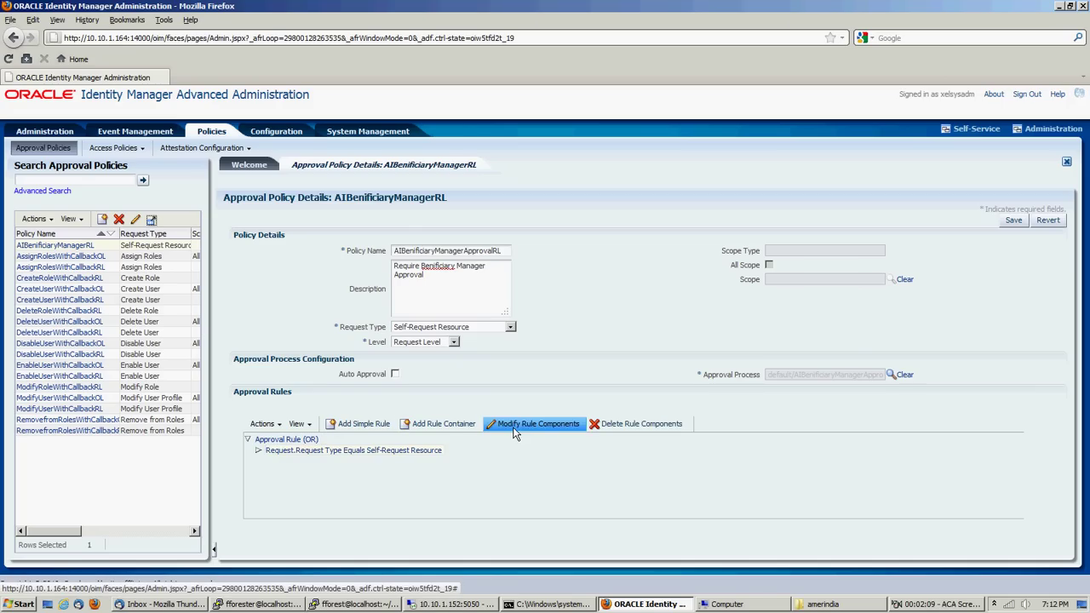
pyautogui.click(517, 428)
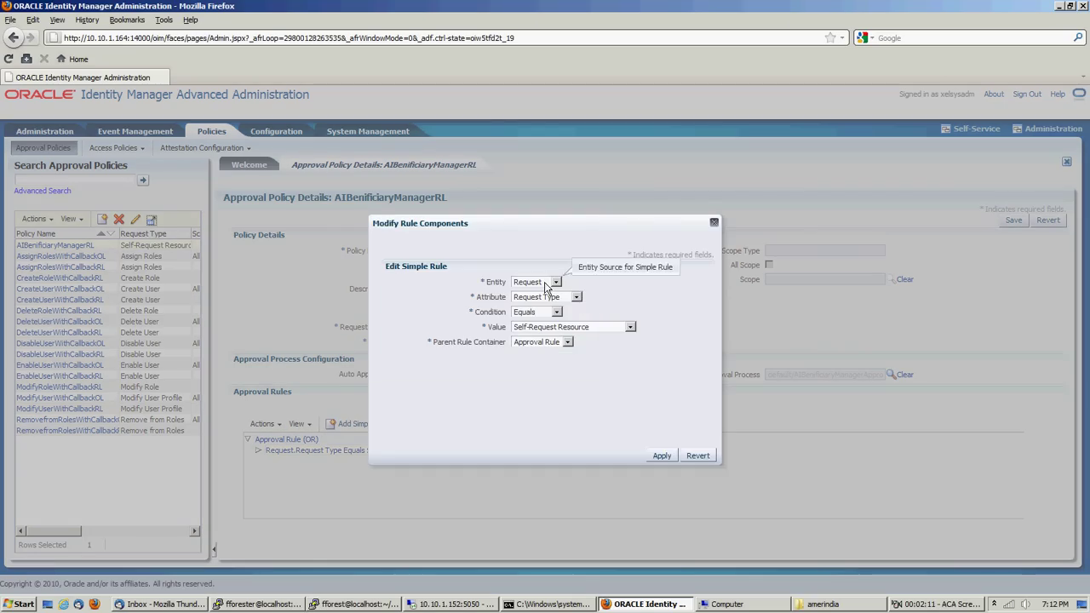
pyautogui.click(545, 283)
pyautogui.click(545, 290)
pyautogui.click(545, 299)
pyautogui.click(545, 303)
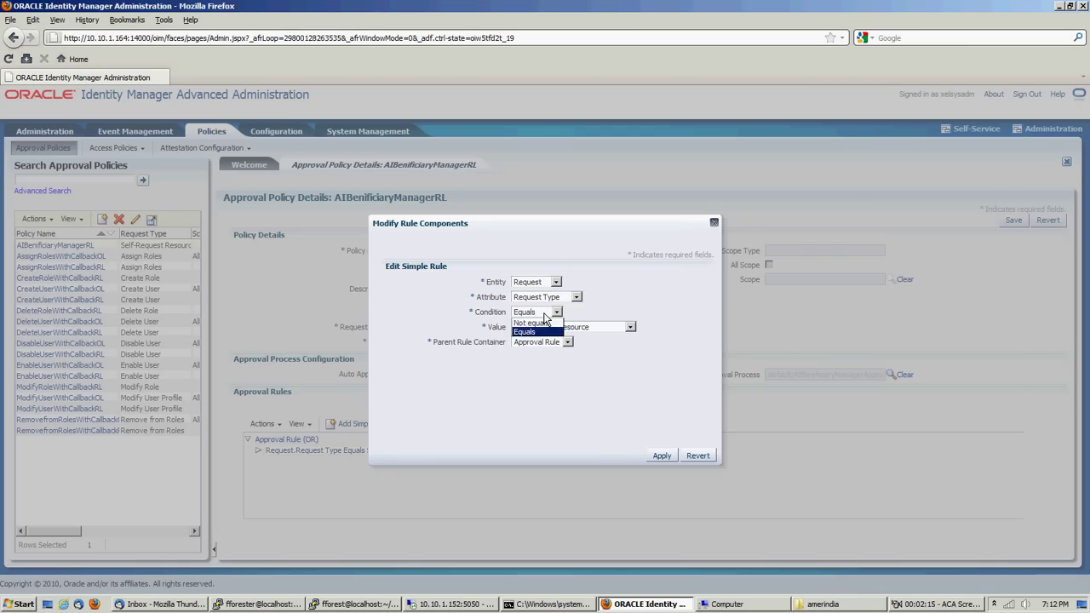
pyautogui.click(549, 327)
pyautogui.click(548, 333)
pyautogui.click(549, 341)
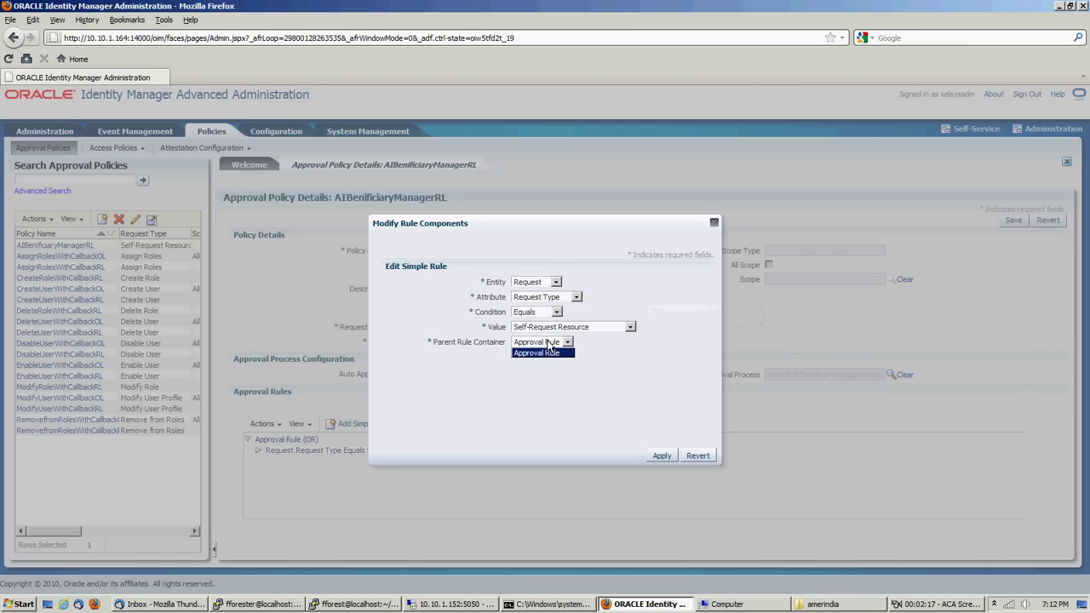
pyautogui.click(549, 347)
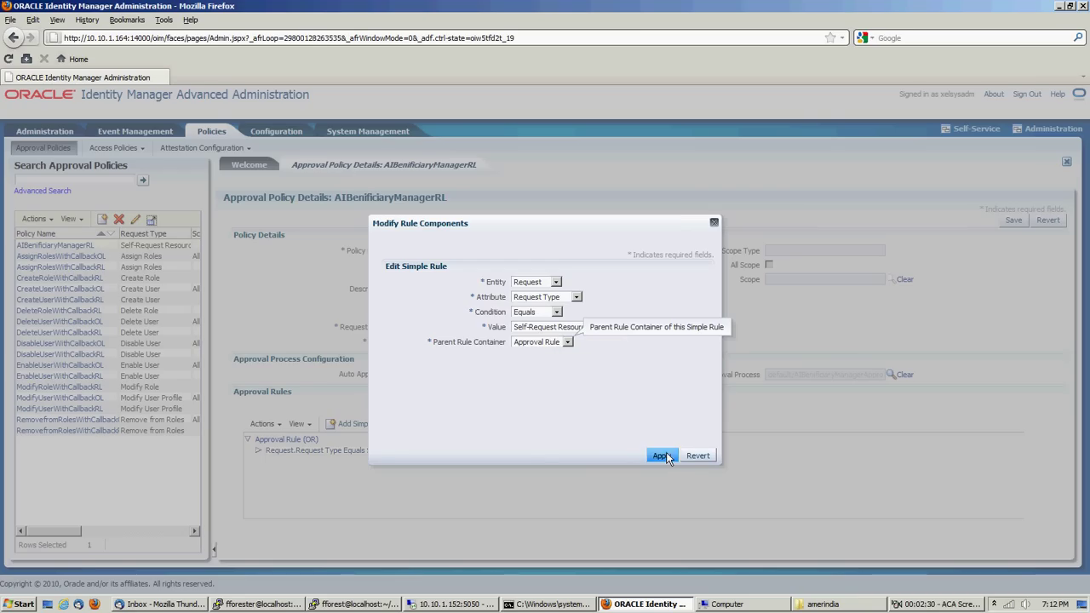
pyautogui.click(713, 223)
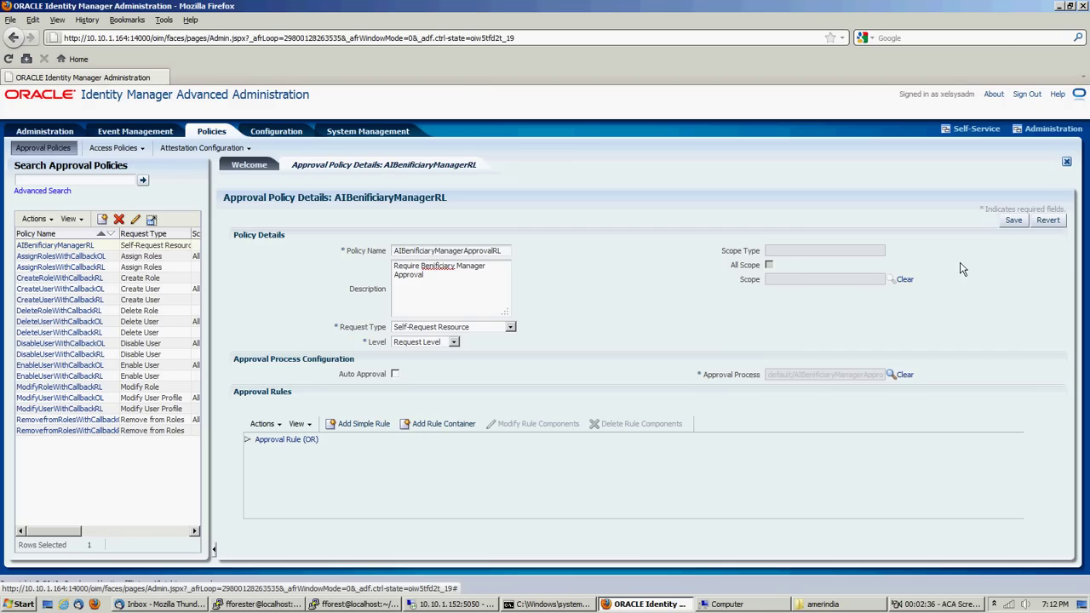
# Save the policy and verify AIBenificiaryManagerApprovalRL in the refreshed Approval Policies list
pyautogui.click(1018, 221)
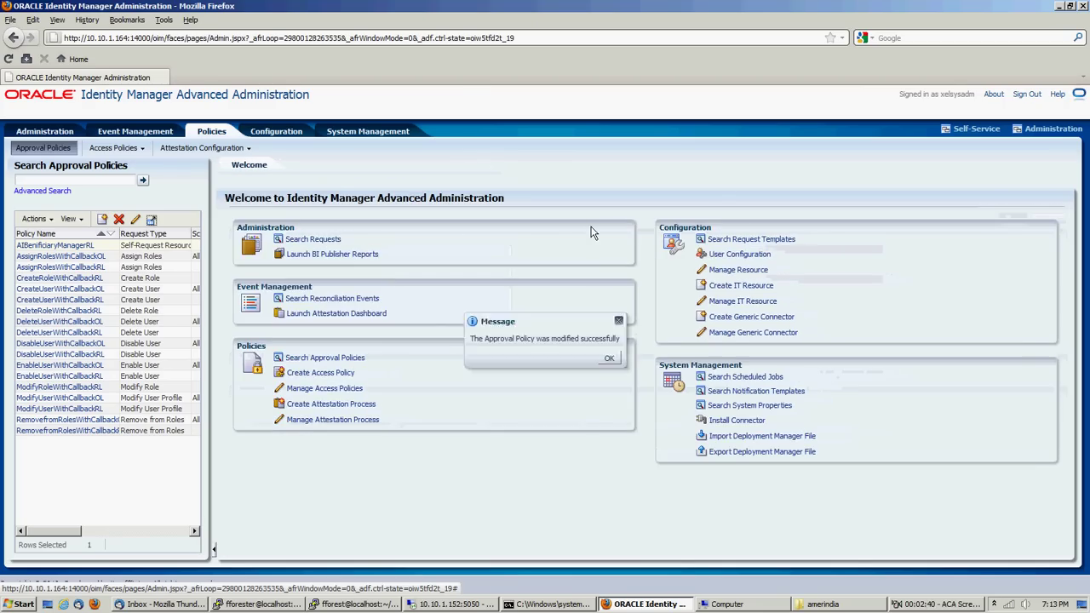
pyautogui.click(143, 181)
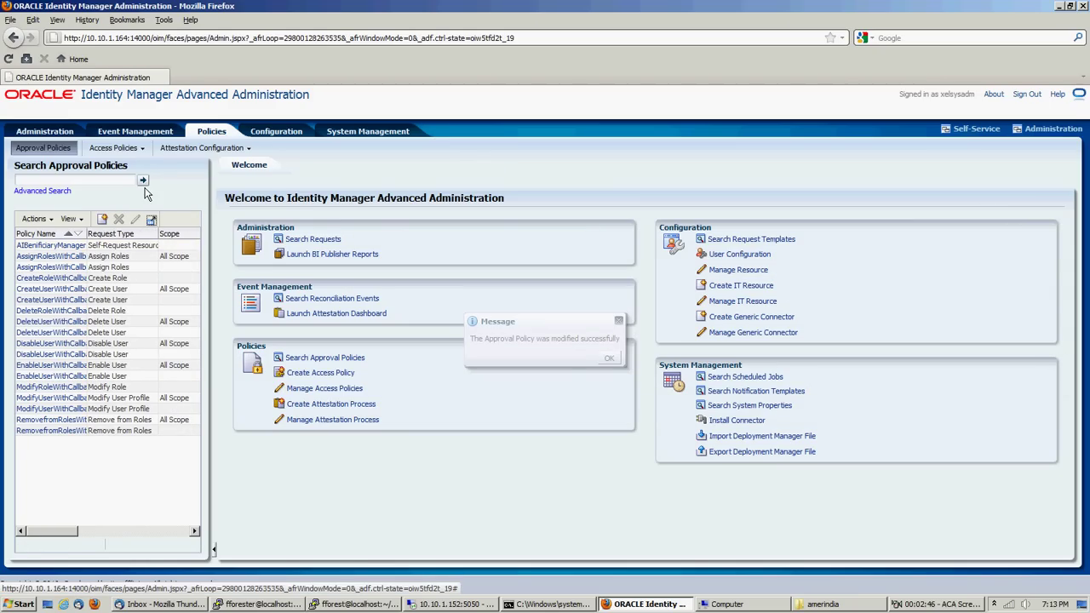
pyautogui.moveTo(84, 233); pyautogui.dragTo(161, 237)
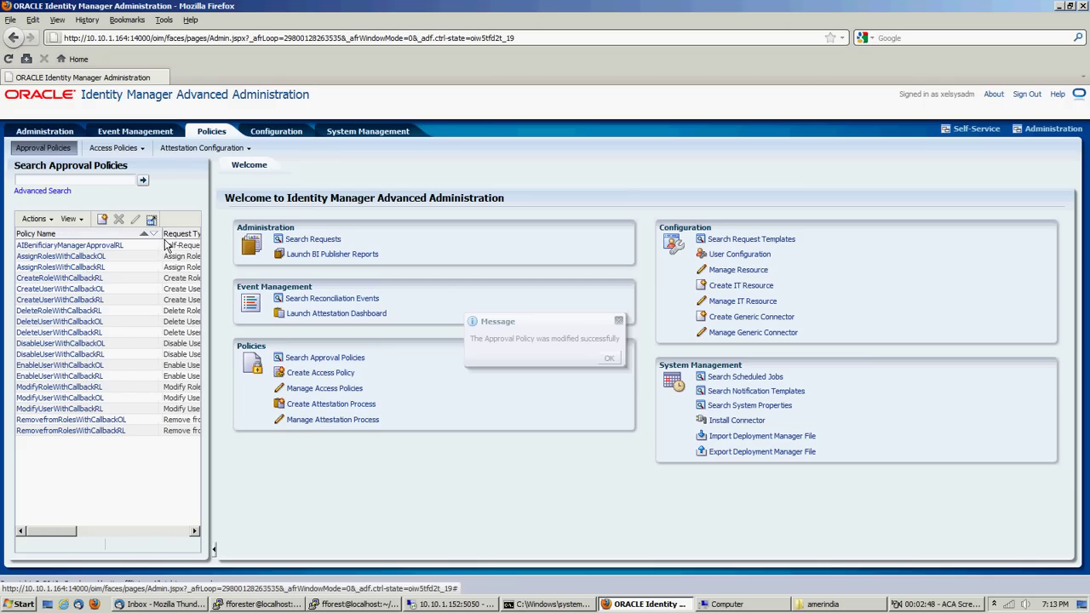
pyautogui.click(139, 246)
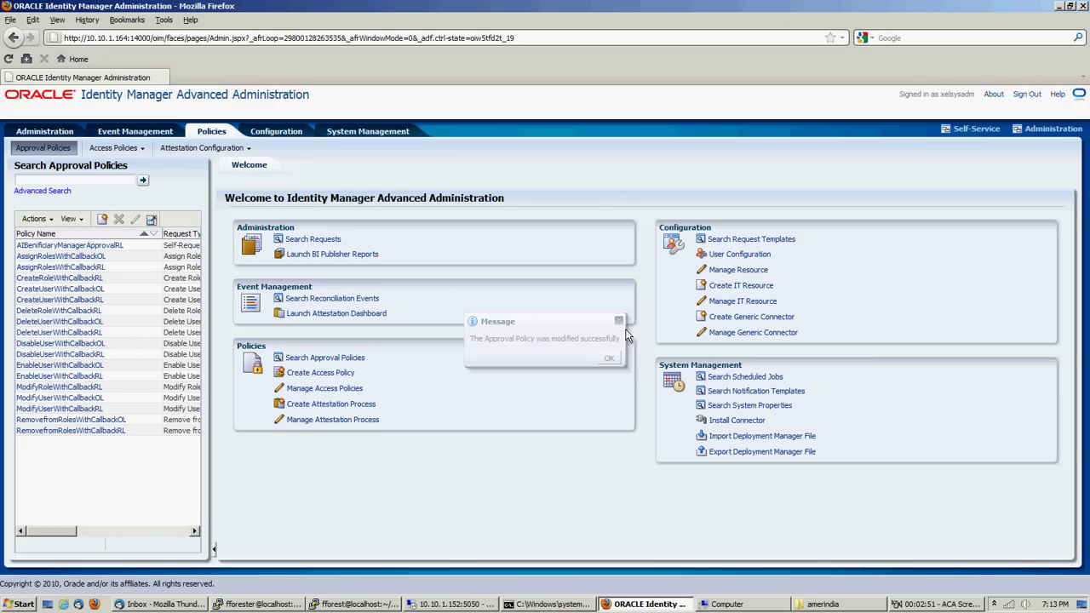
pyautogui.click(612, 359)
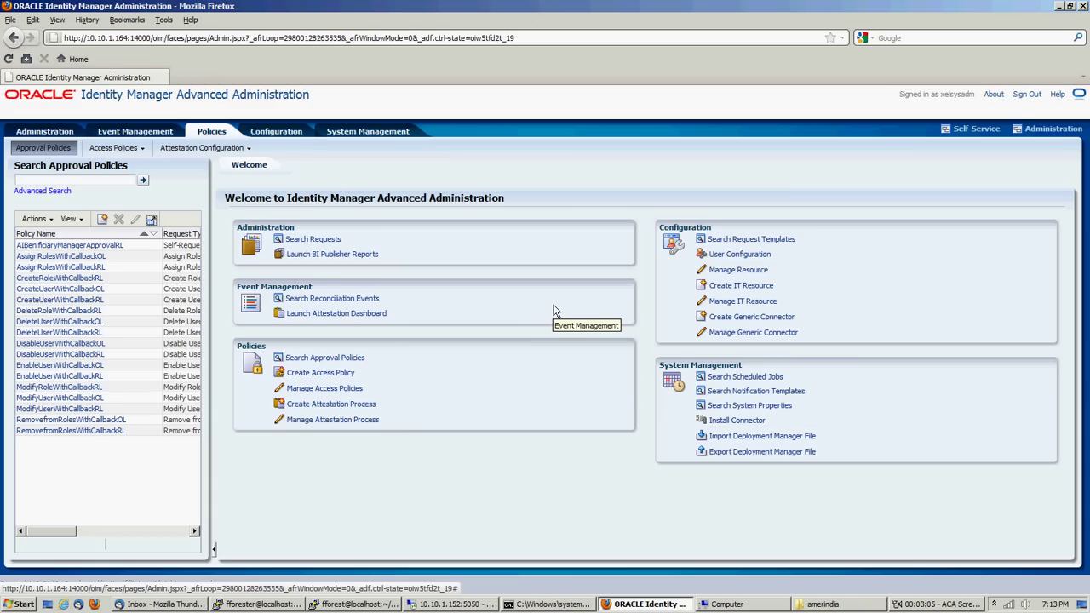
# Sign out, then sign in as the requesting end user chosen from the login suggestions
pyautogui.click(1026, 94)
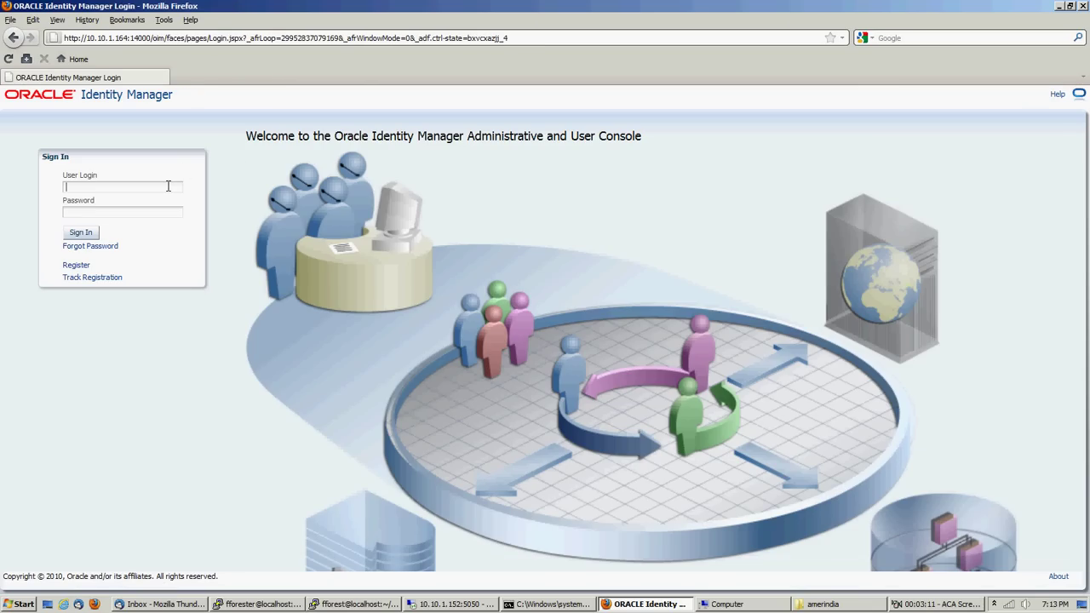
pyautogui.write('A')
pyautogui.click(164, 199)
pyautogui.press('Return')
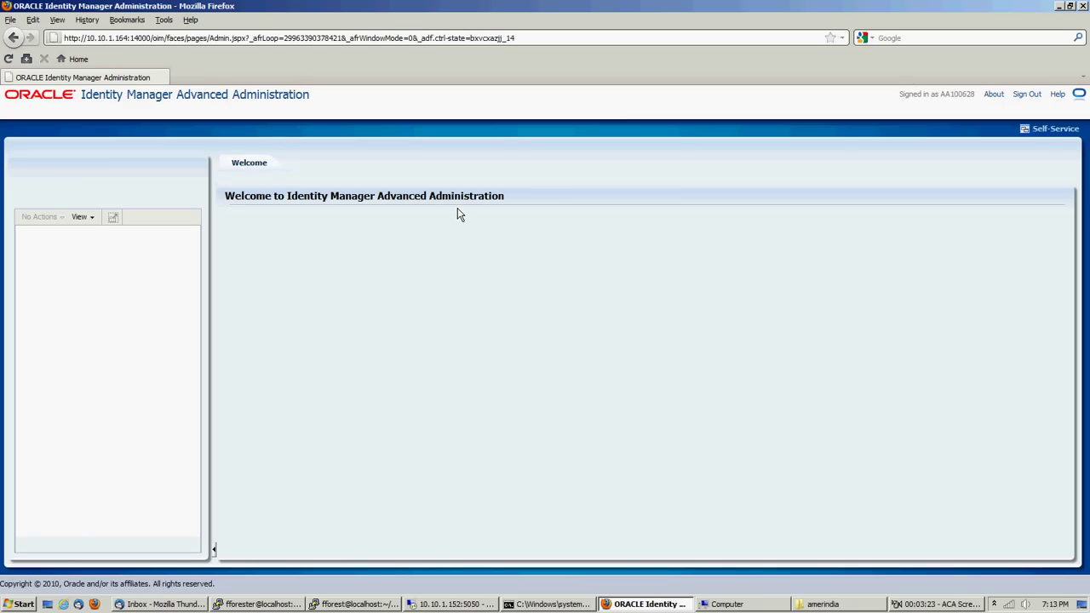
# Start a new request for yourself using the Self-Request Resource template
pyautogui.click(1040, 131)
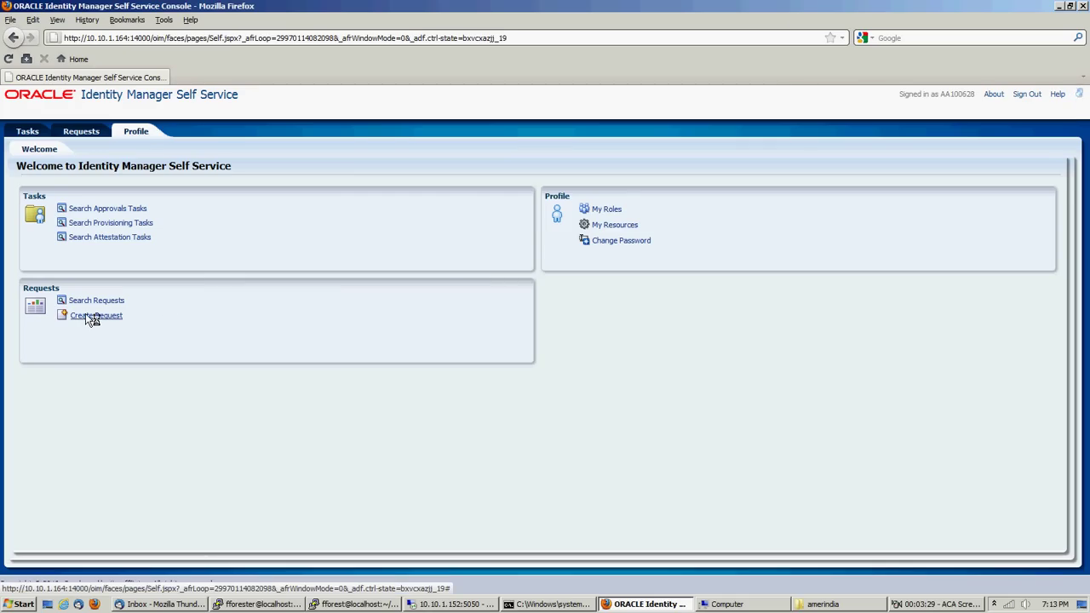
pyautogui.click(94, 316)
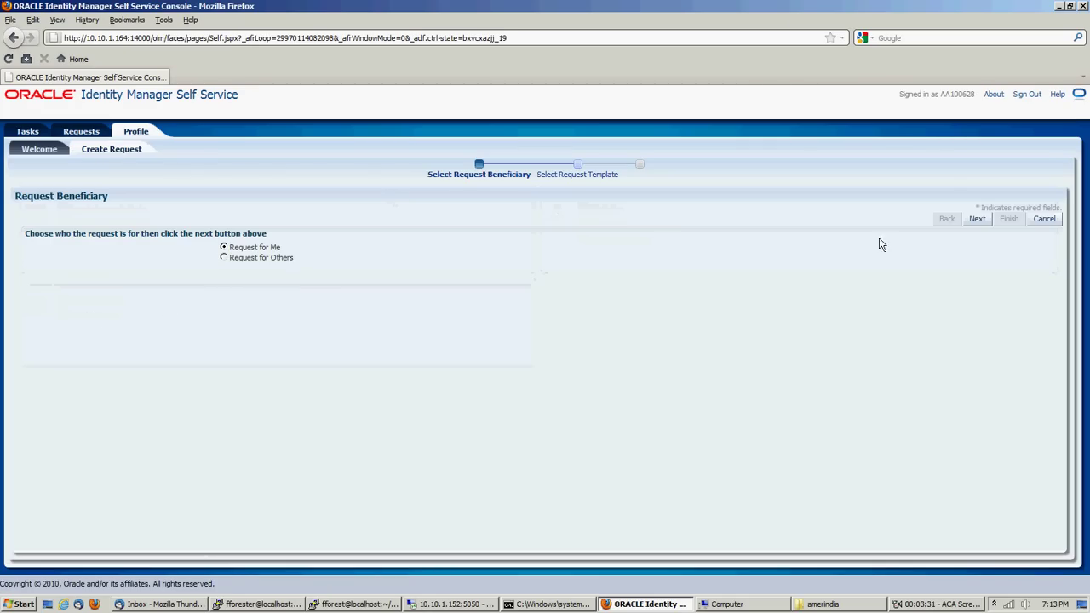
pyautogui.click(979, 219)
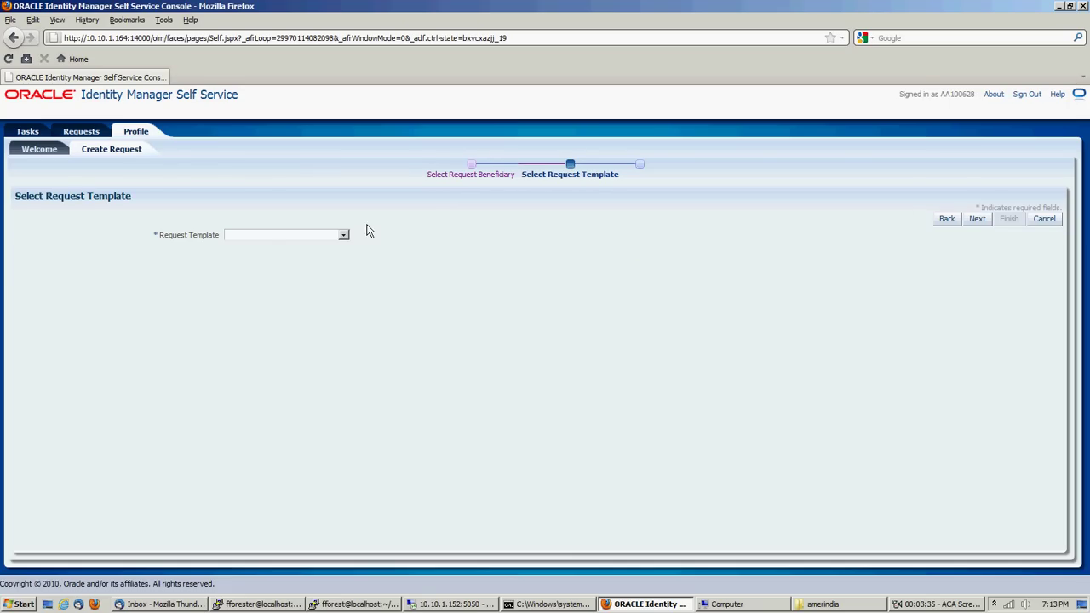
pyautogui.click(343, 235)
pyautogui.click(313, 290)
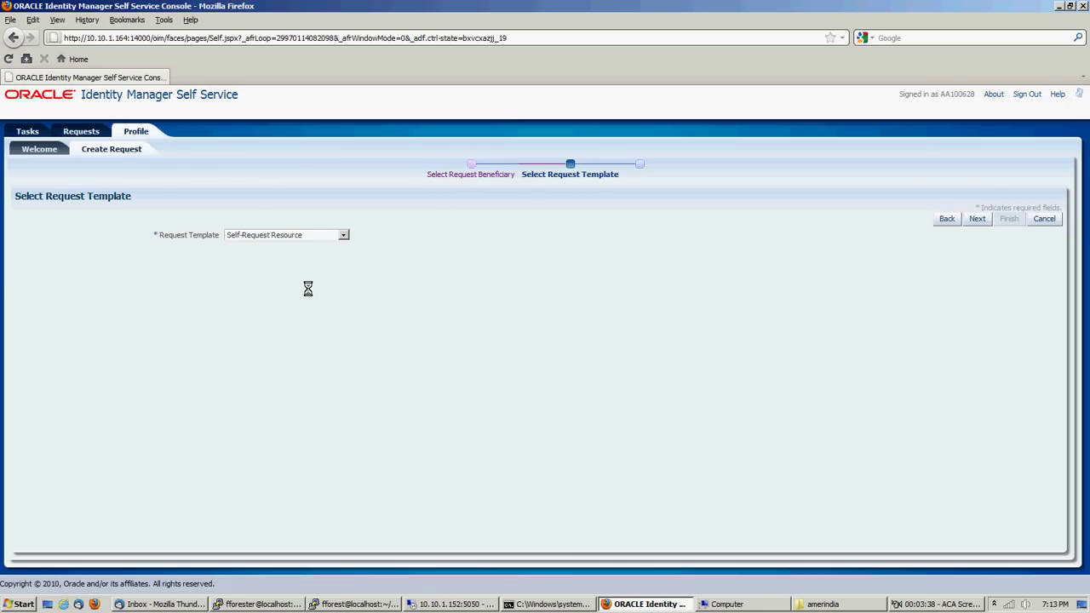
pyautogui.click(974, 223)
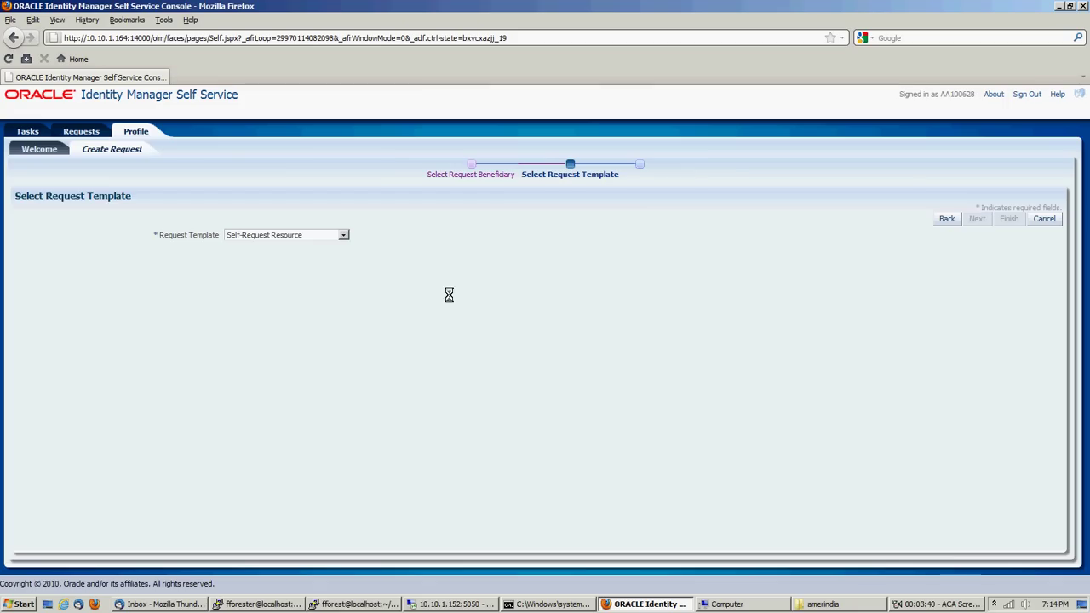
# Add Resource B to the request's selected resources
pyautogui.click(205, 233)
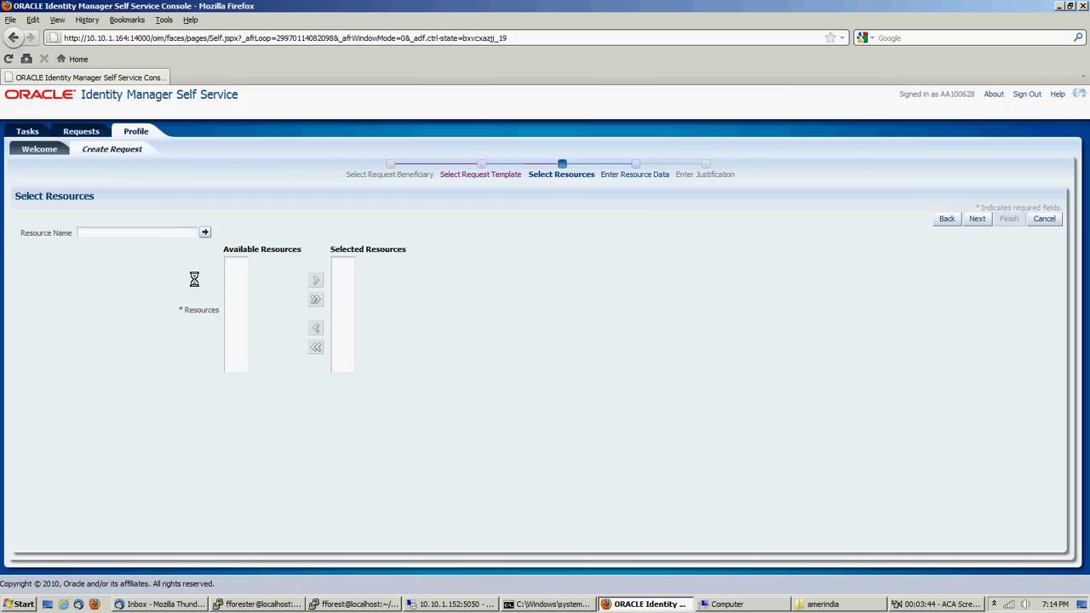
pyautogui.click(244, 263)
pyautogui.click(315, 282)
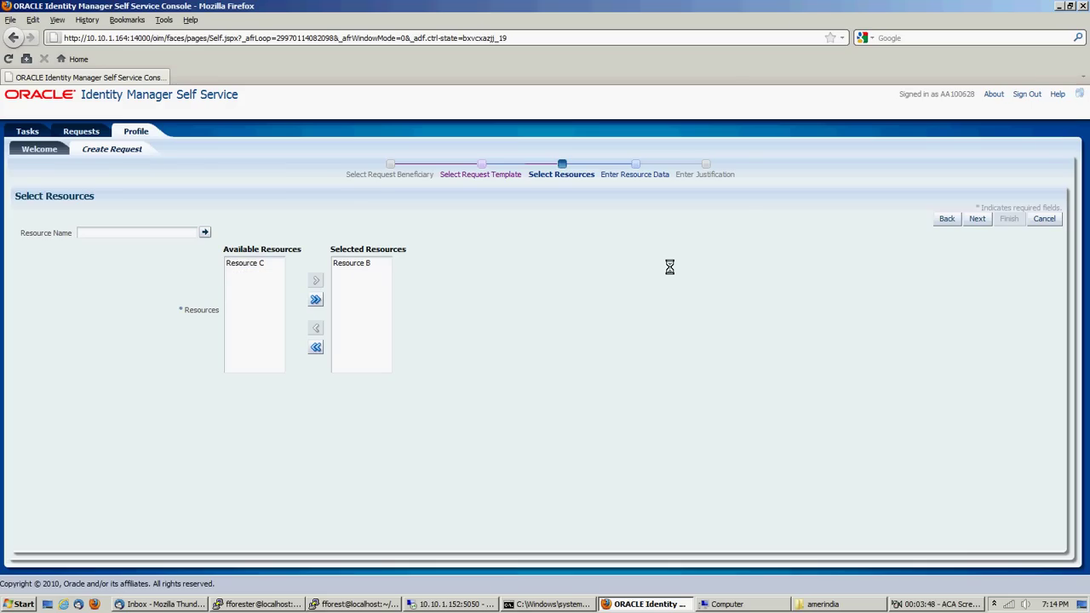
pyautogui.click(976, 218)
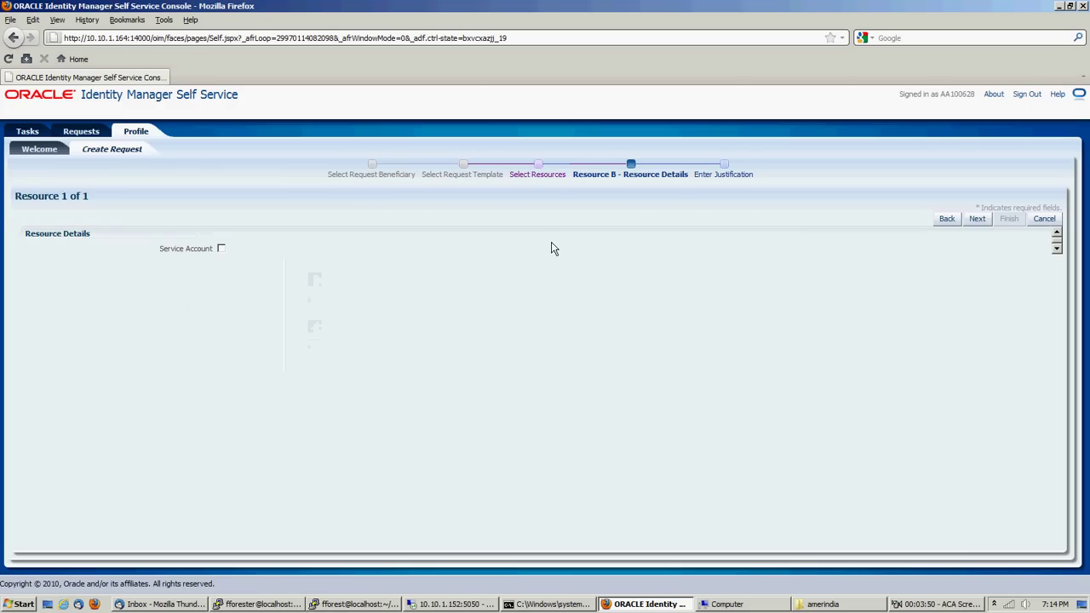
# Set the effective date to May 26 with justification 'now' and submit the request
pyautogui.click(974, 220)
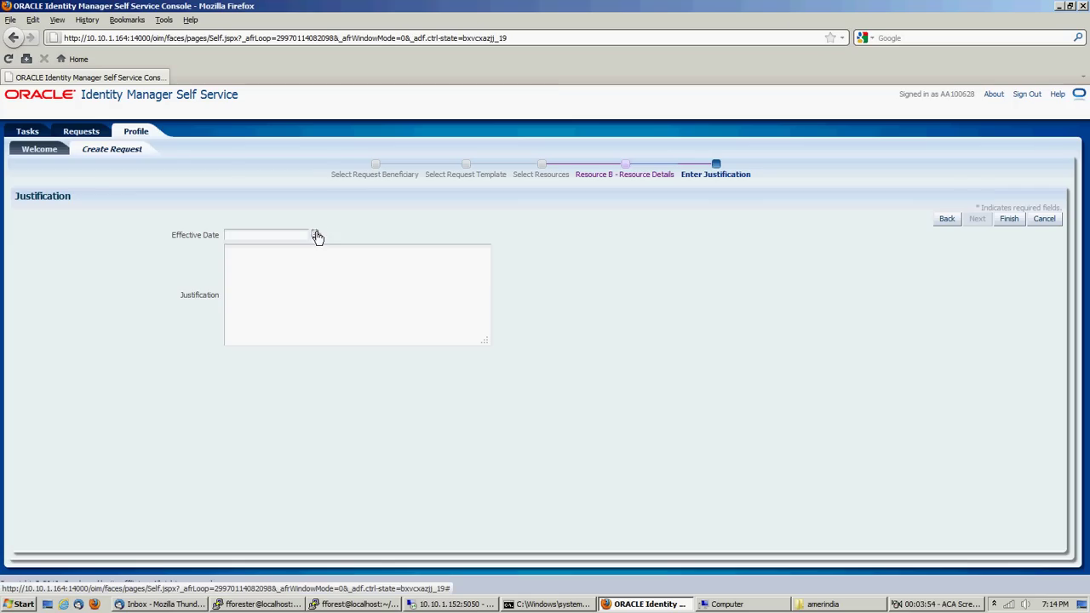
pyautogui.click(315, 235)
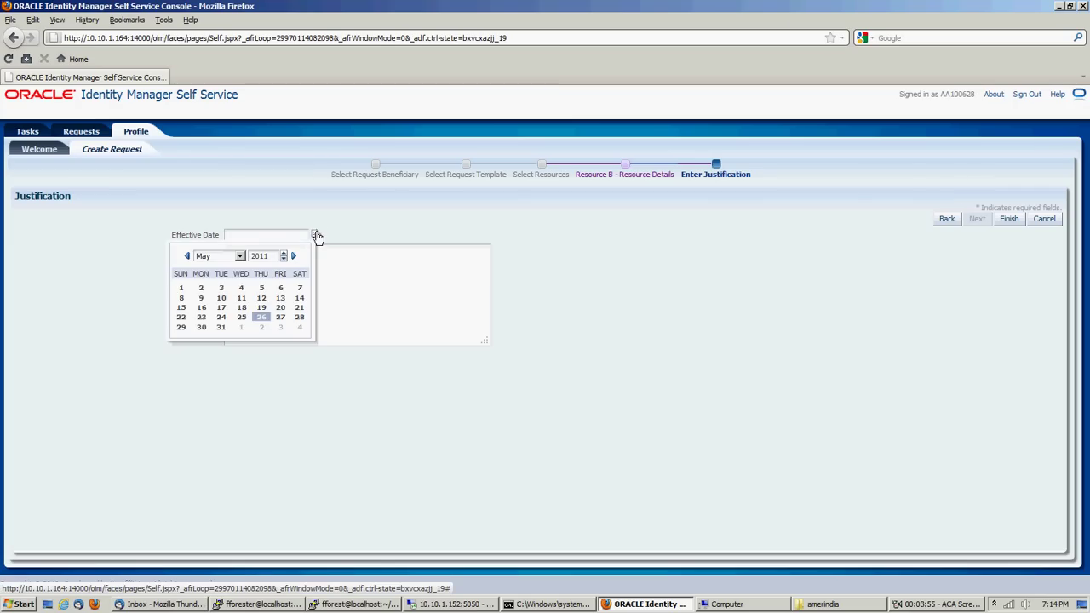
pyautogui.click(261, 316)
pyautogui.click(295, 294)
pyautogui.write('now')
pyautogui.click(1009, 219)
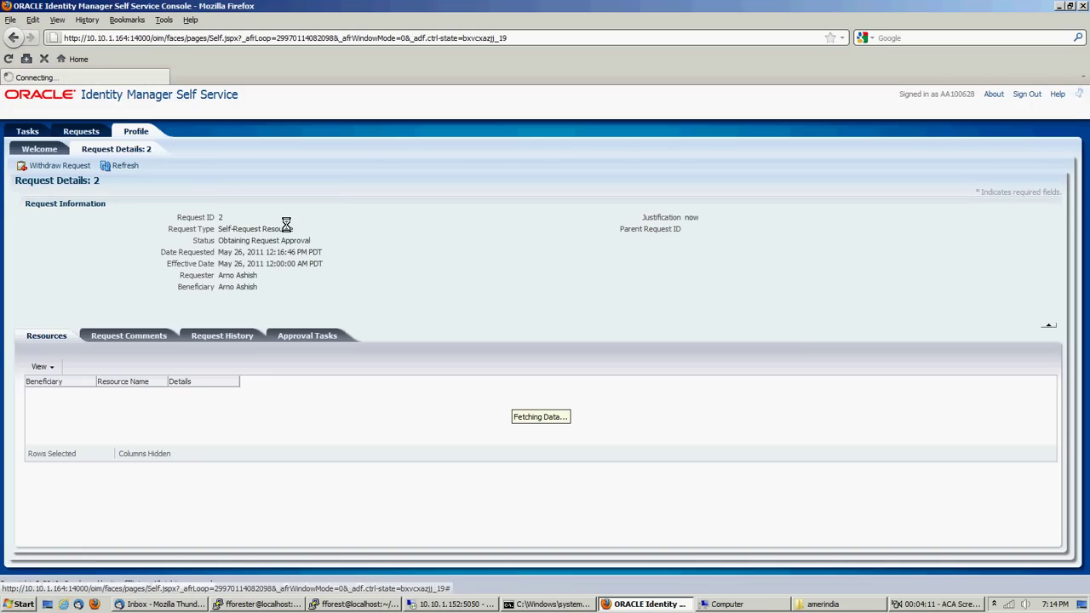
# Review the request's history entries, then inspect its pending Approval task assigned to the manager
pyautogui.click(230, 338)
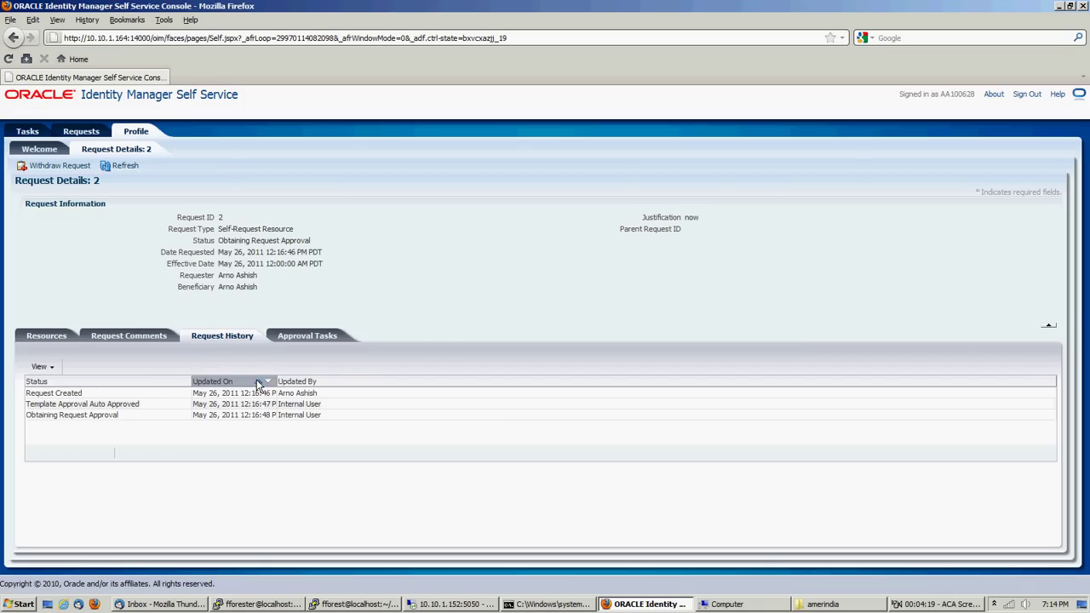
pyautogui.click(259, 383)
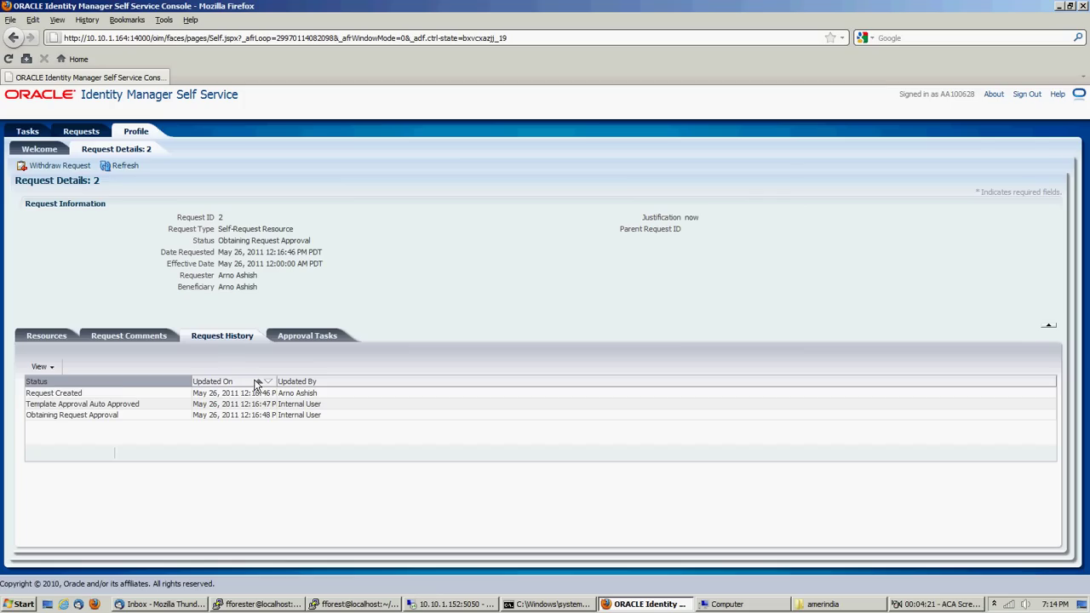
pyautogui.click(84, 395)
pyautogui.click(85, 404)
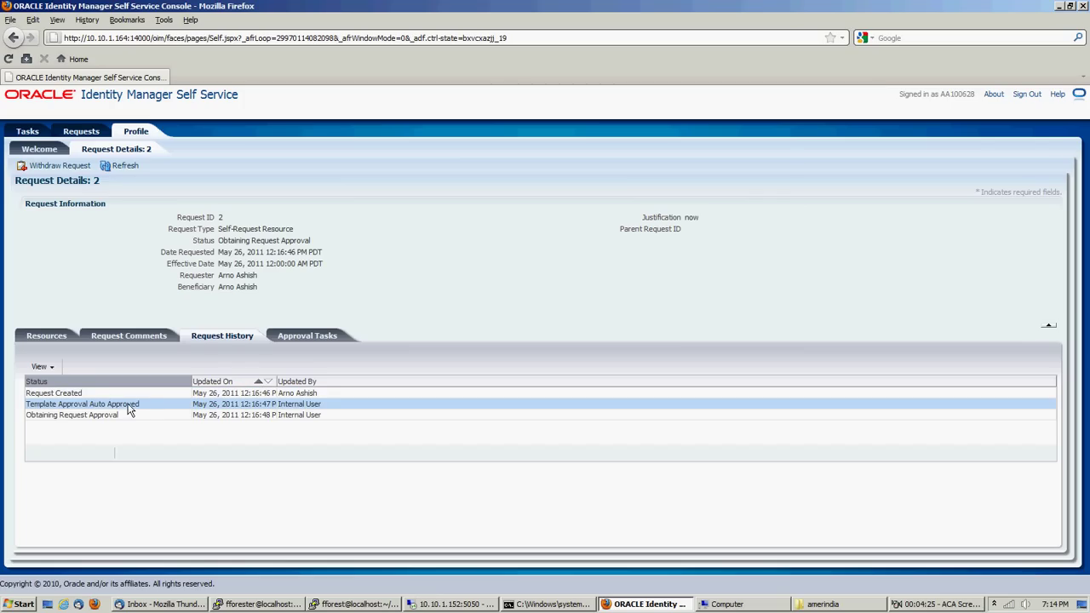
pyautogui.click(130, 415)
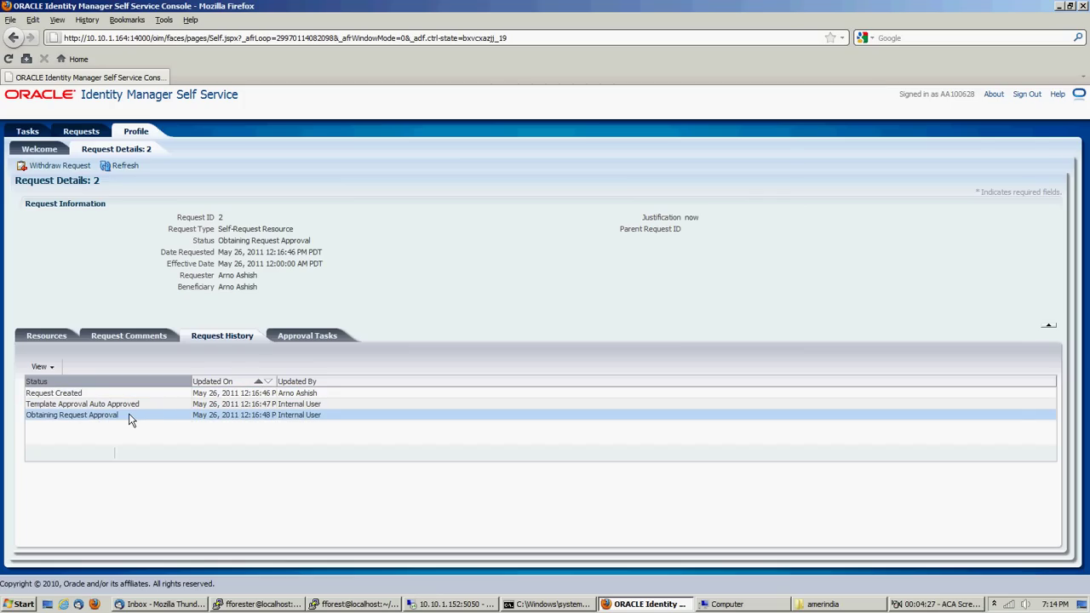
pyautogui.click(313, 336)
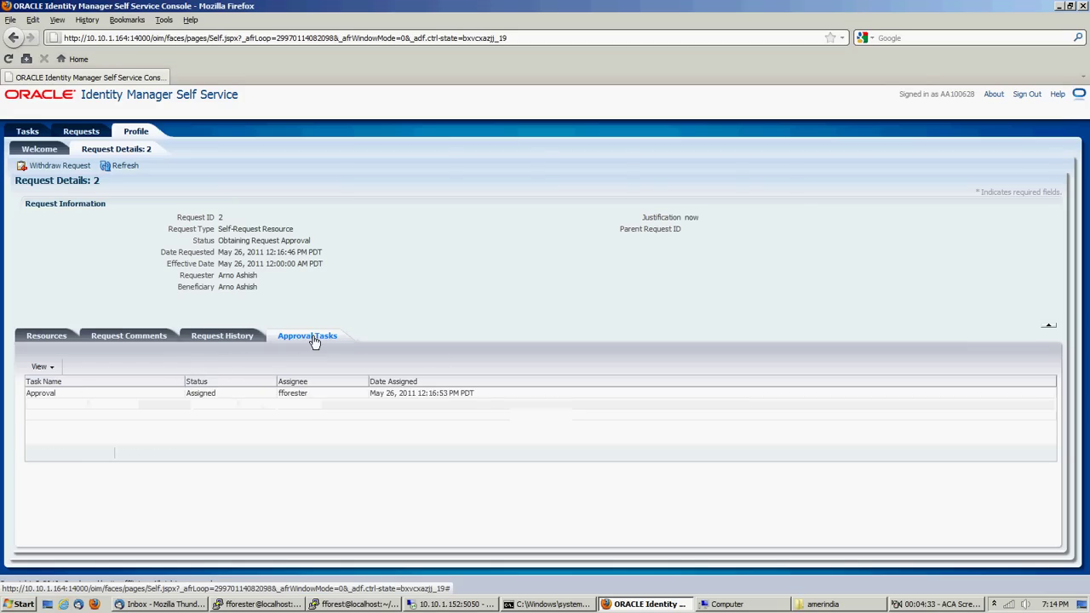
pyautogui.click(307, 397)
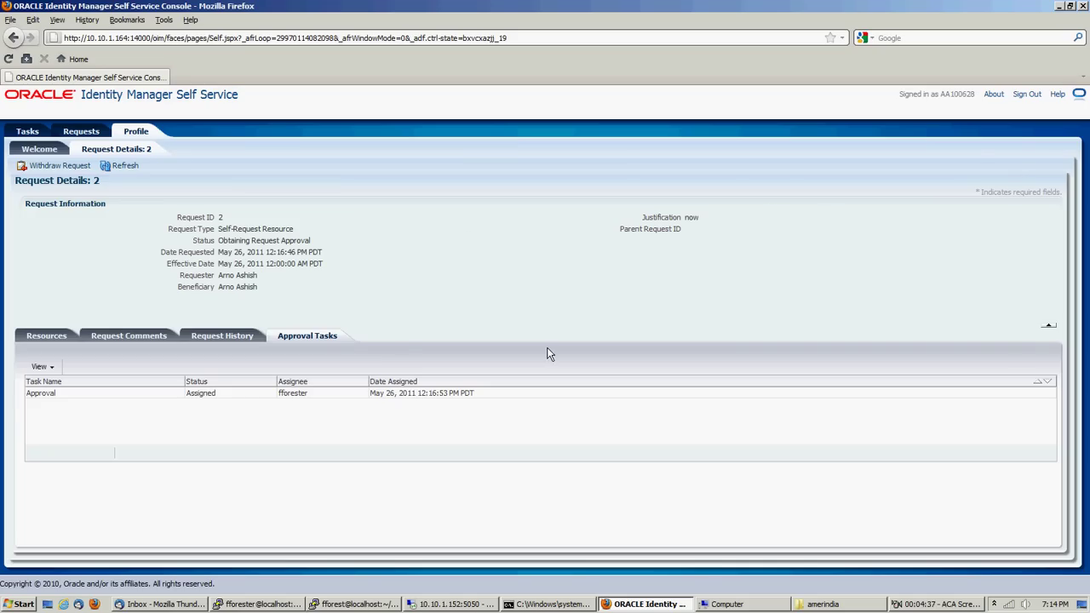
# Sign out and sign in with the manager's login and password
pyautogui.click(1029, 94)
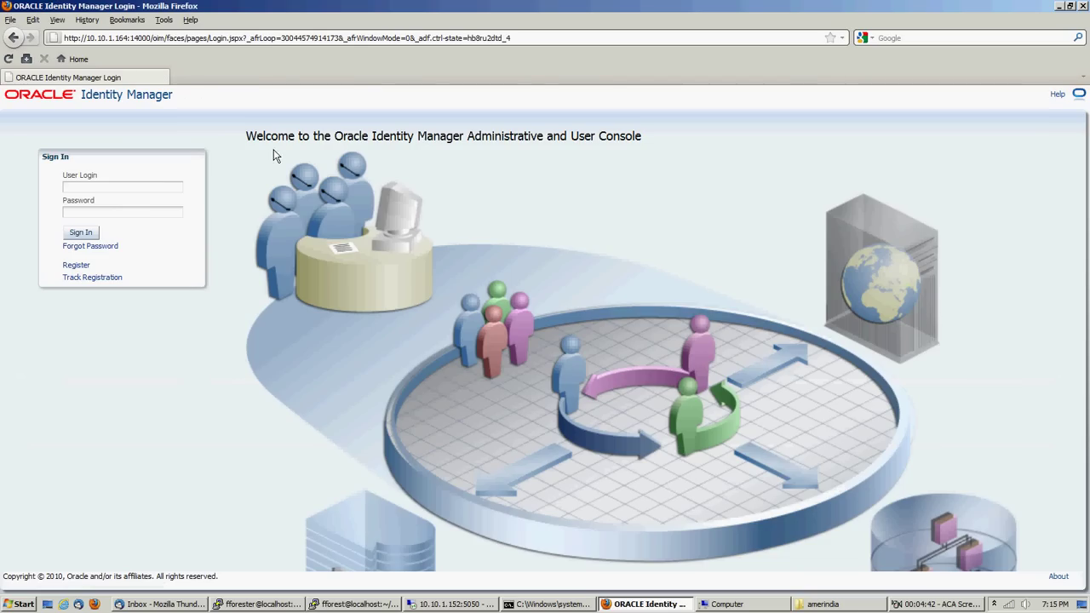
pyautogui.click(151, 185)
pyautogui.press('Tab')
pyautogui.write('Welcome1')
pyautogui.press('Return')
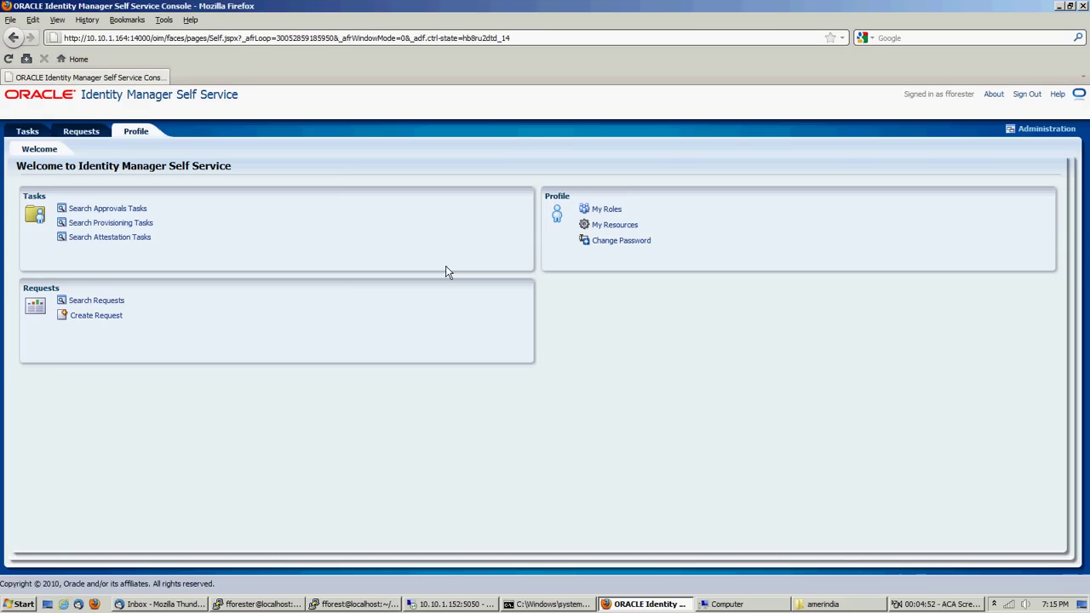
# Approve the Resource B approval task and sign out
pyautogui.click(104, 208)
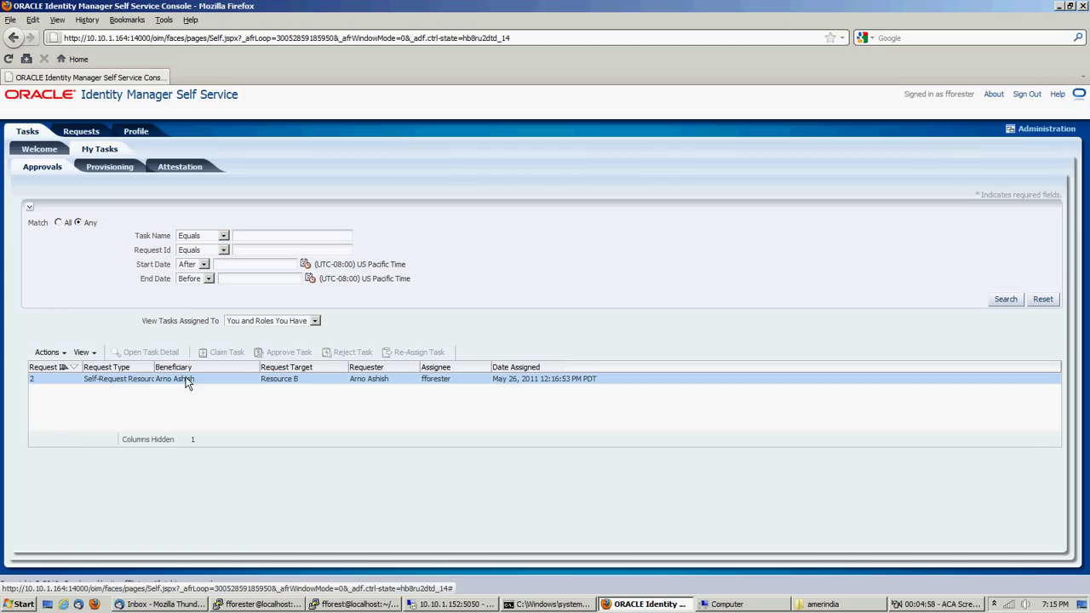
pyautogui.click(185, 380)
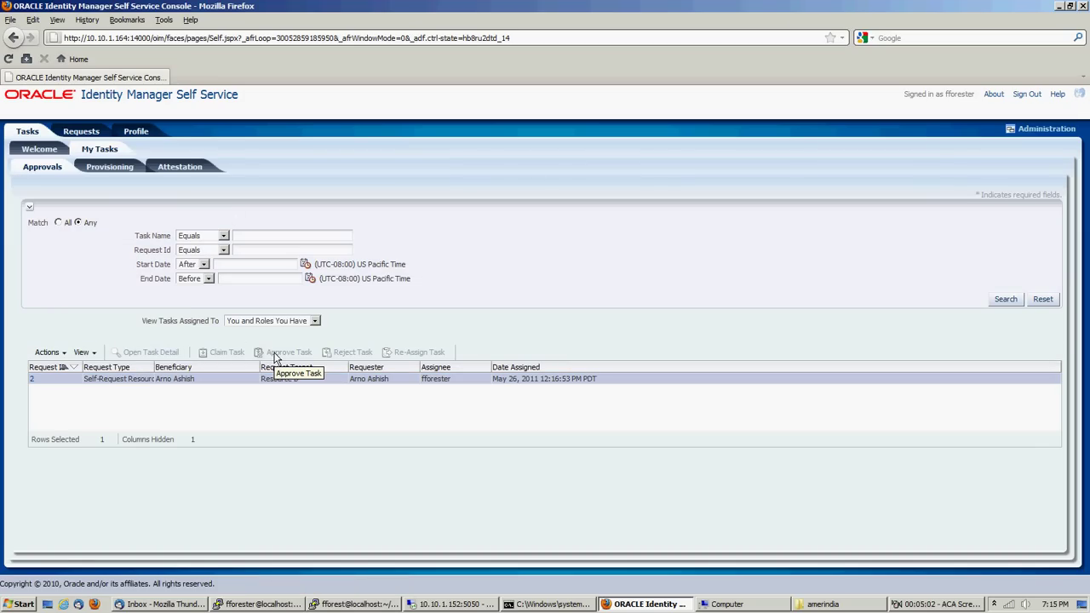
pyautogui.click(280, 355)
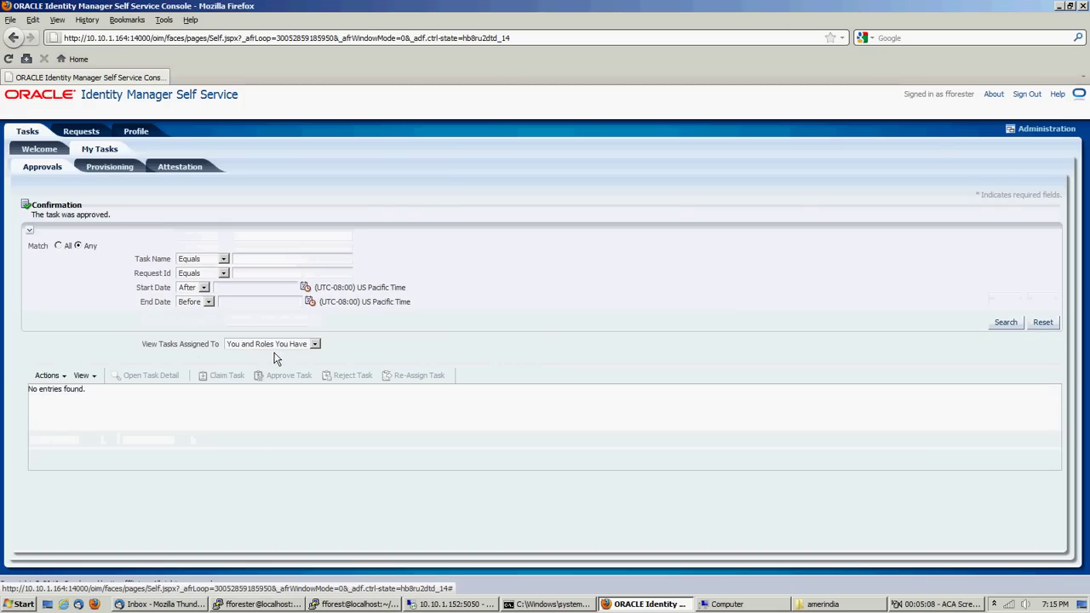
pyautogui.click(1027, 94)
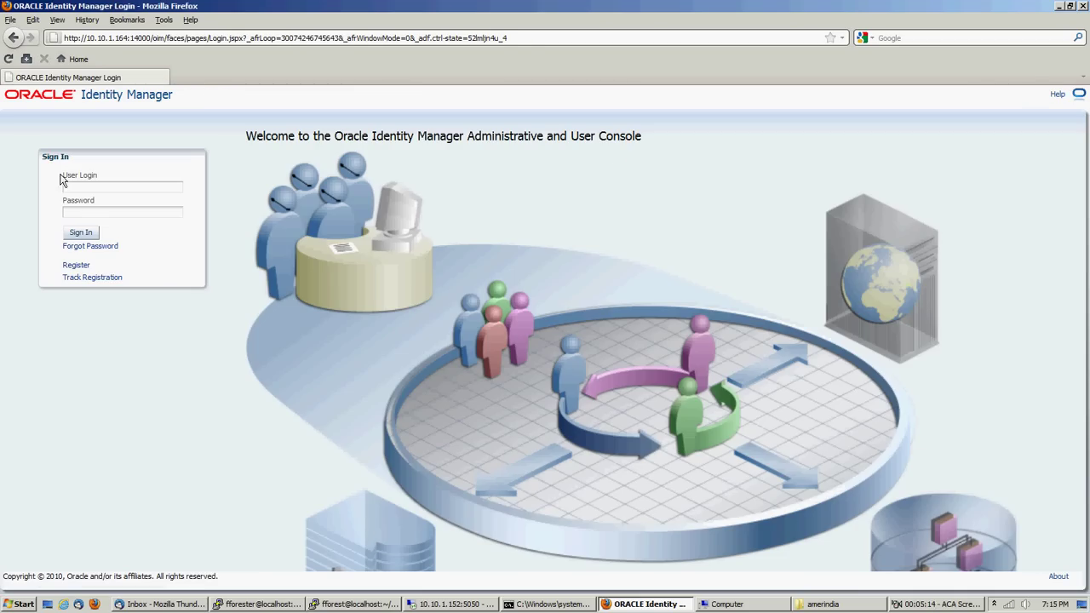
# Sign in with the administrator login and password
pyautogui.click(83, 188)
pyautogui.write('xelsysadm')
pyautogui.press('Tab')
pyautogui.write('•••••••••••••')
pyautogui.press('Return')
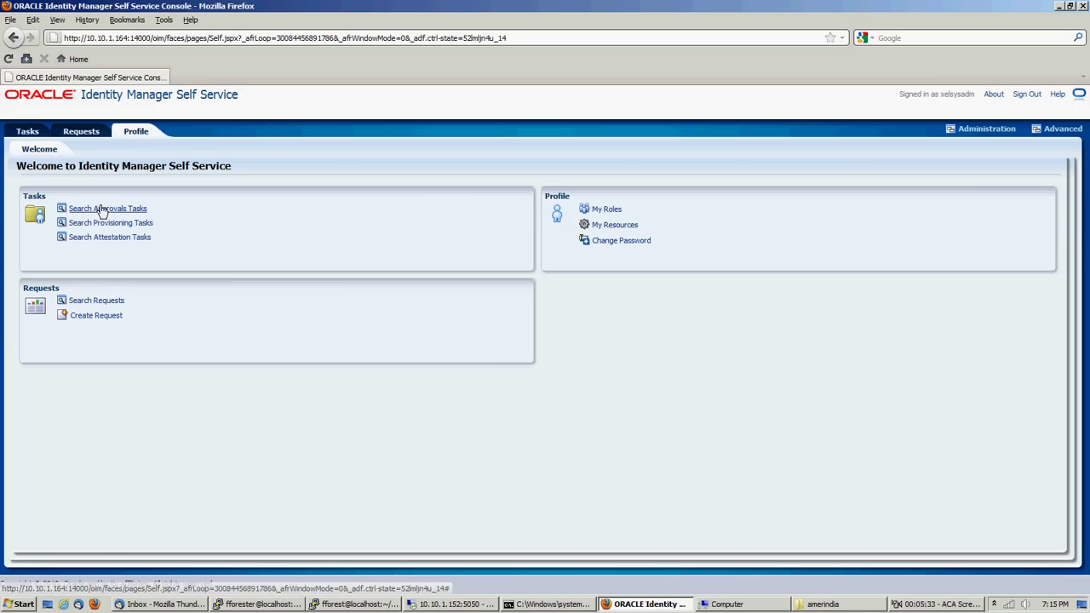
# Approve the remaining Resource B approval task, then return to the administration console
pyautogui.click(102, 208)
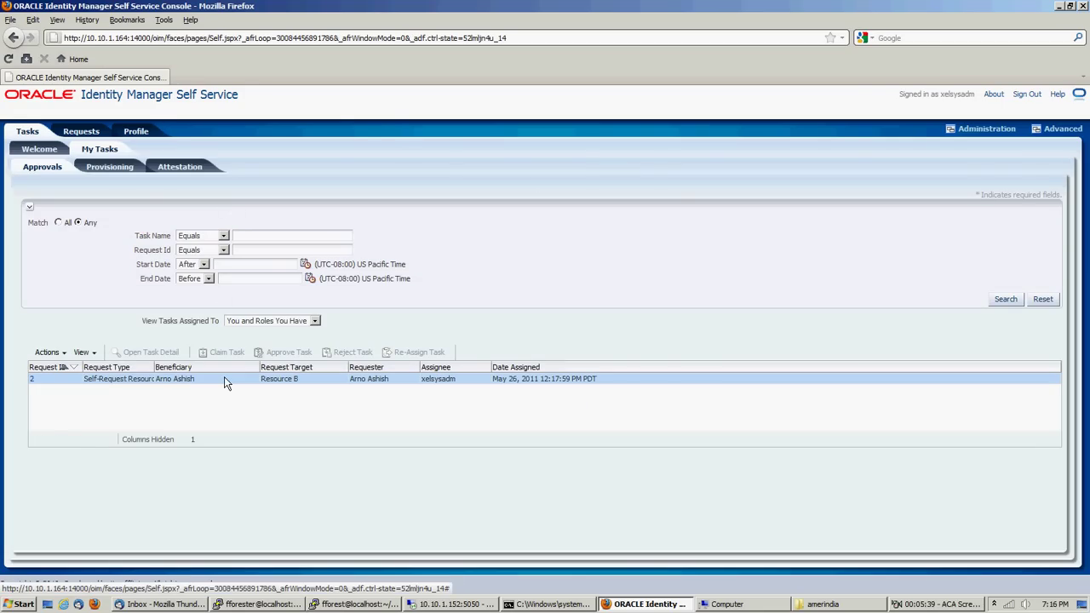
pyautogui.click(224, 378)
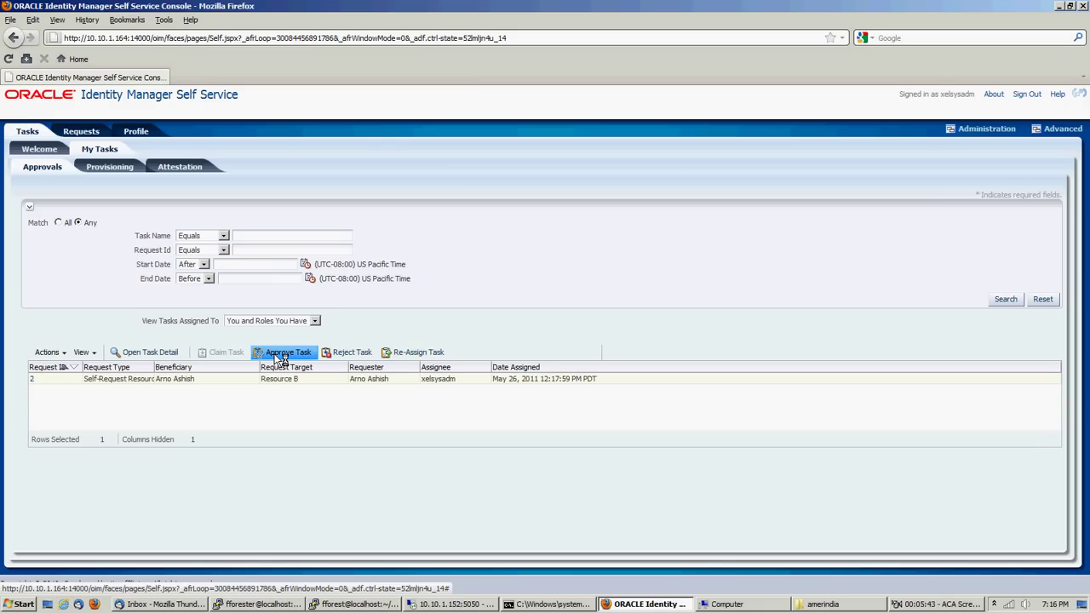
pyautogui.click(281, 354)
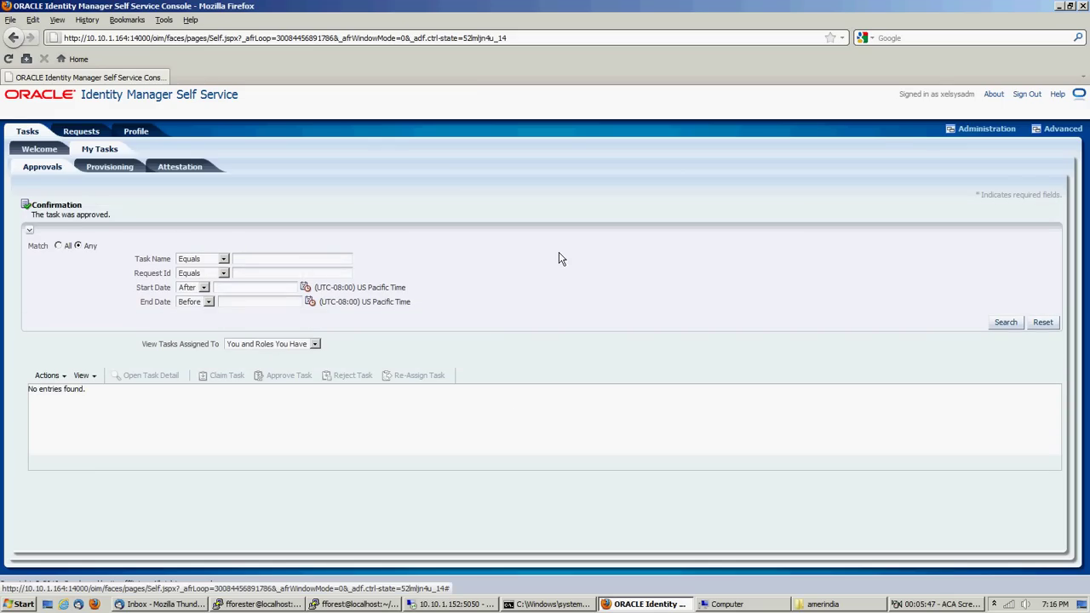
pyautogui.click(986, 130)
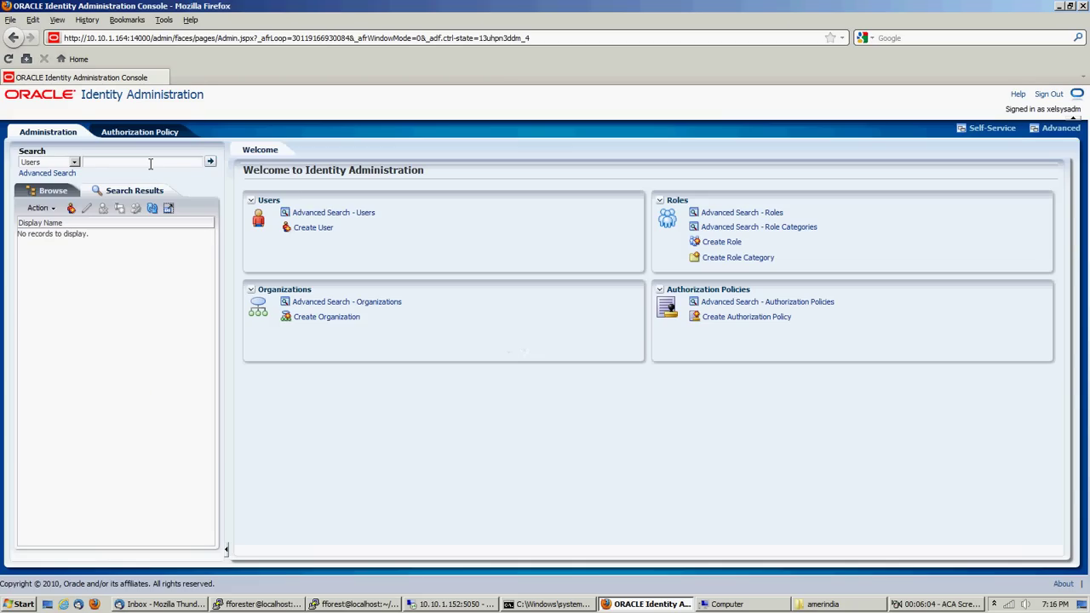
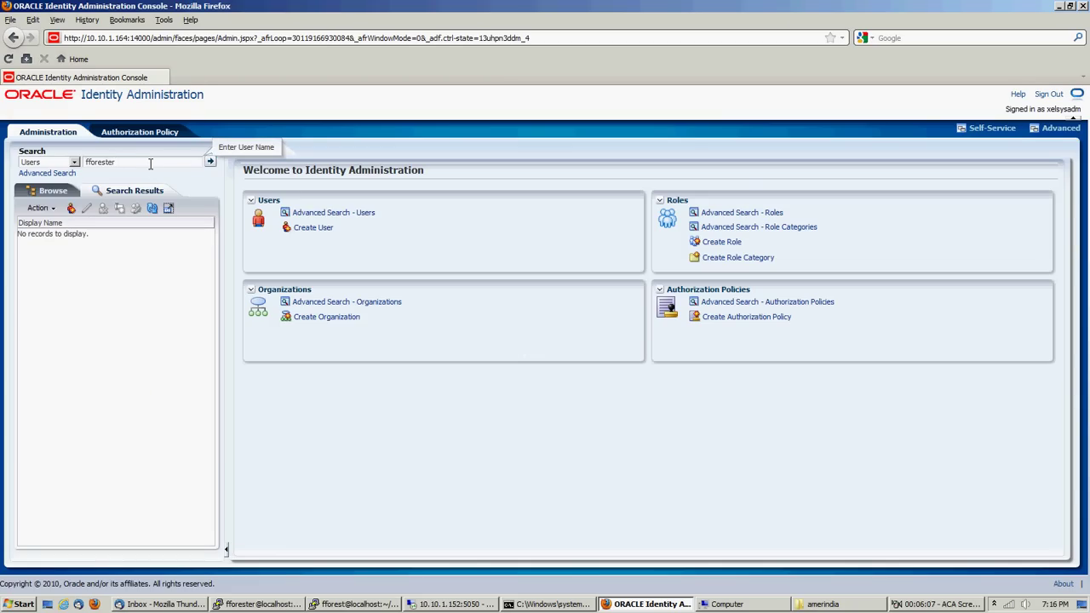
# Search Users for the manager's account and list his direct reports
pyautogui.click(210, 162)
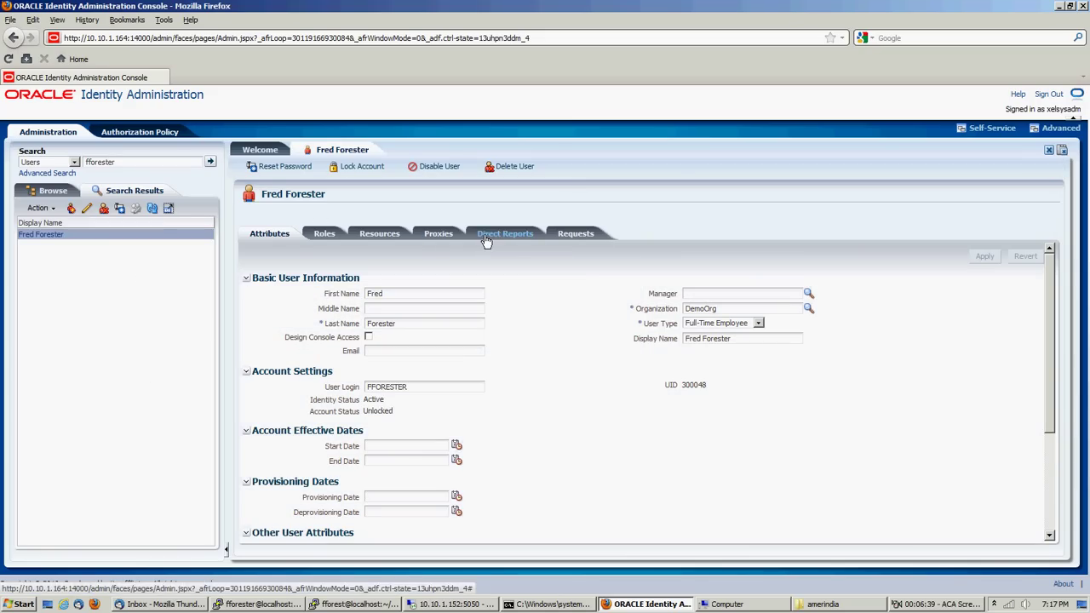
pyautogui.click(483, 239)
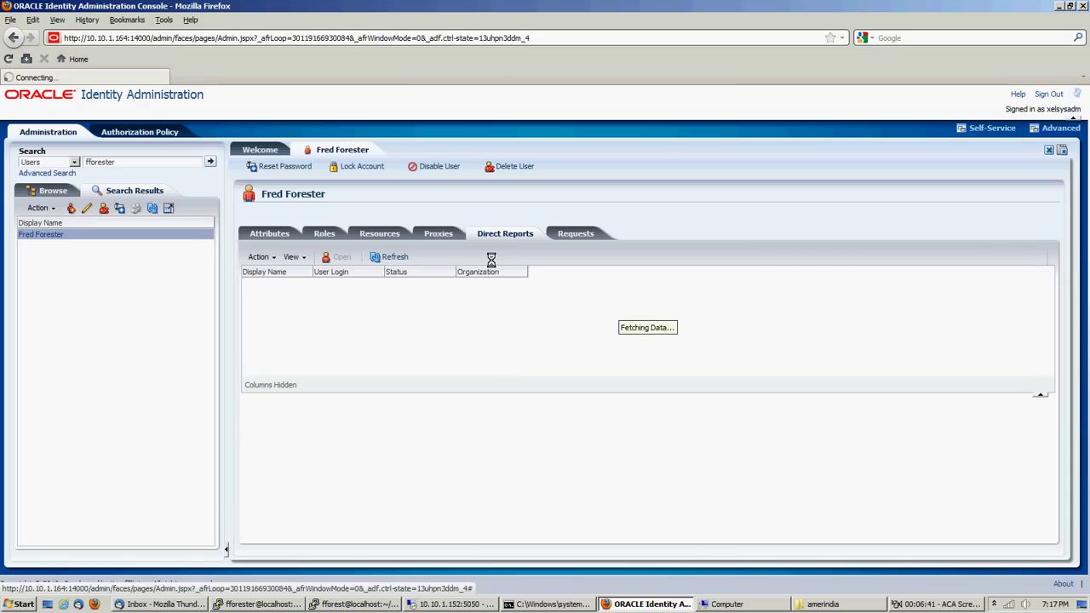
# Select the requester among the direct reports and open the requester's full user record
pyautogui.click(294, 287)
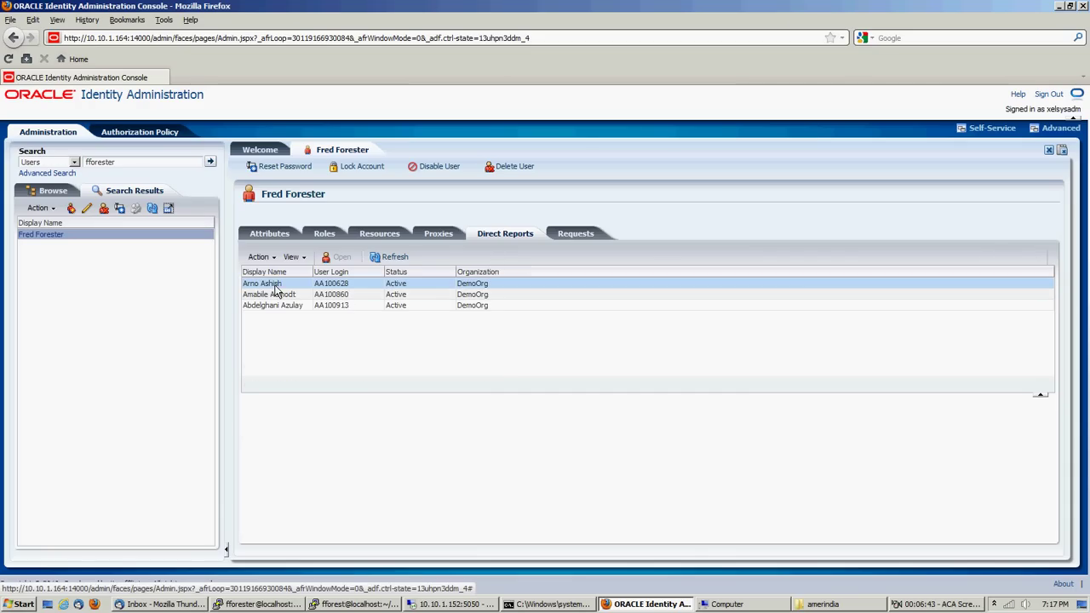
pyautogui.doubleClick(274, 285)
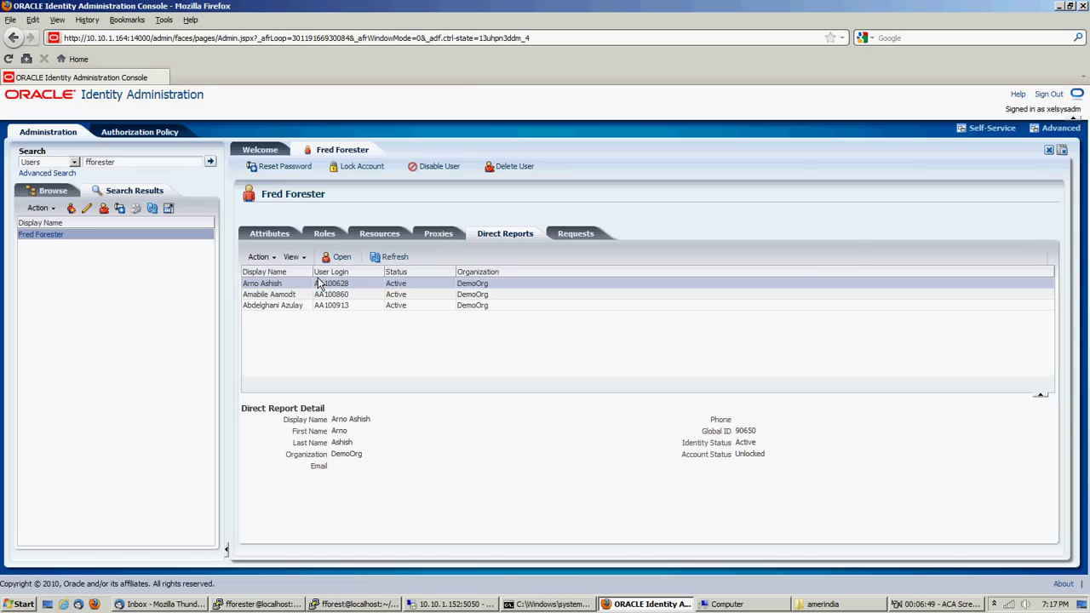
pyautogui.click(272, 258)
pyautogui.click(269, 271)
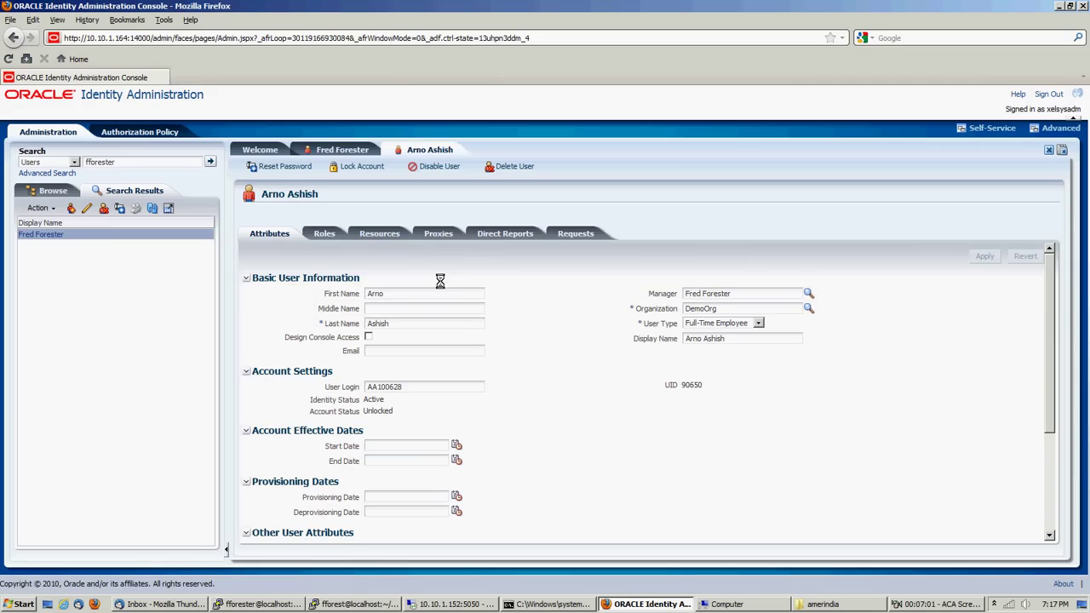
# Check the requester's resources, where Resource B shows status Provisioning alongside Resource A
pyautogui.click(379, 233)
pyautogui.click(271, 312)
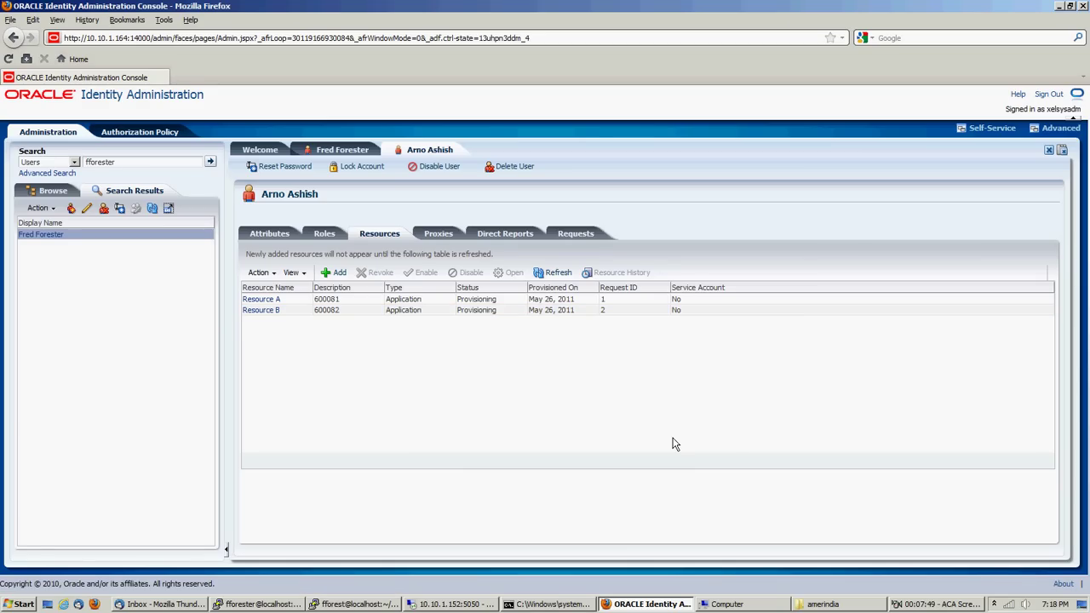
pyautogui.click(928, 605)
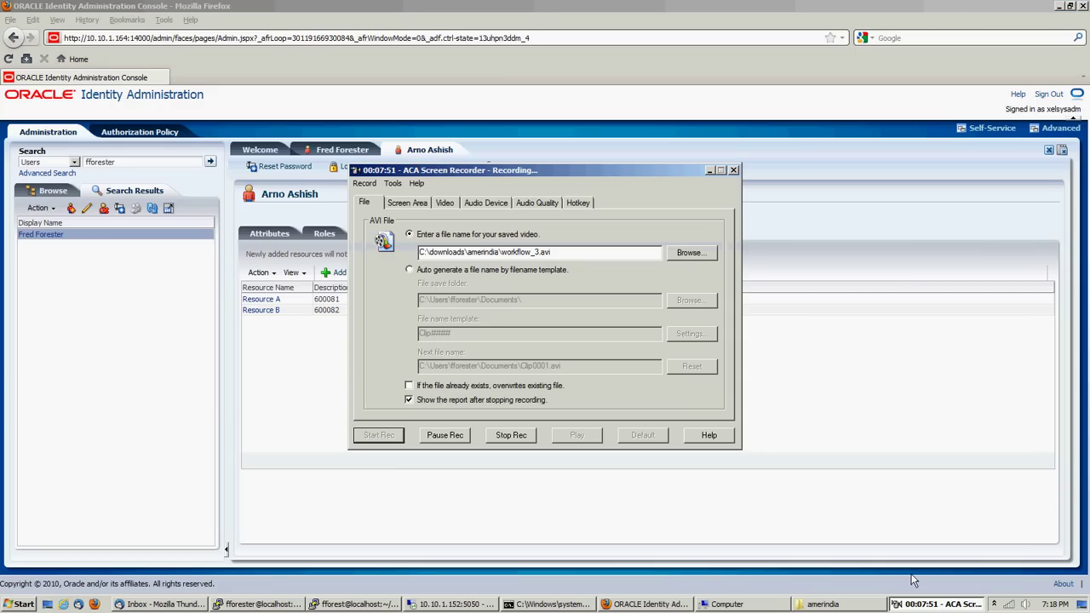